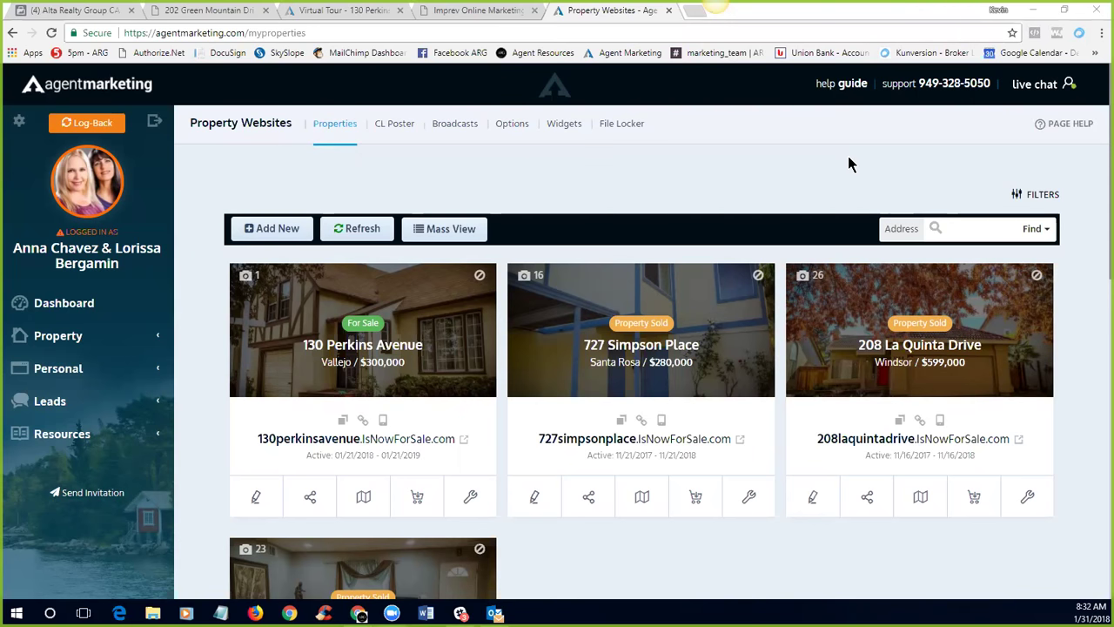
Step: Open a new tab and load the arghome.net Agent Resources page from its bookmark
click(695, 12)
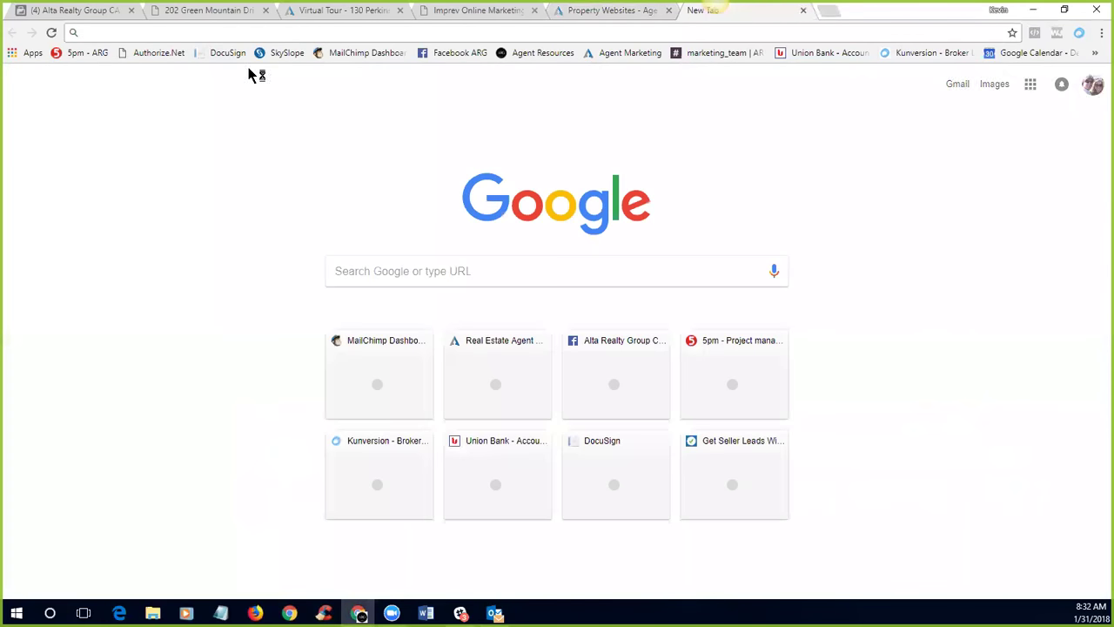
click(554, 54)
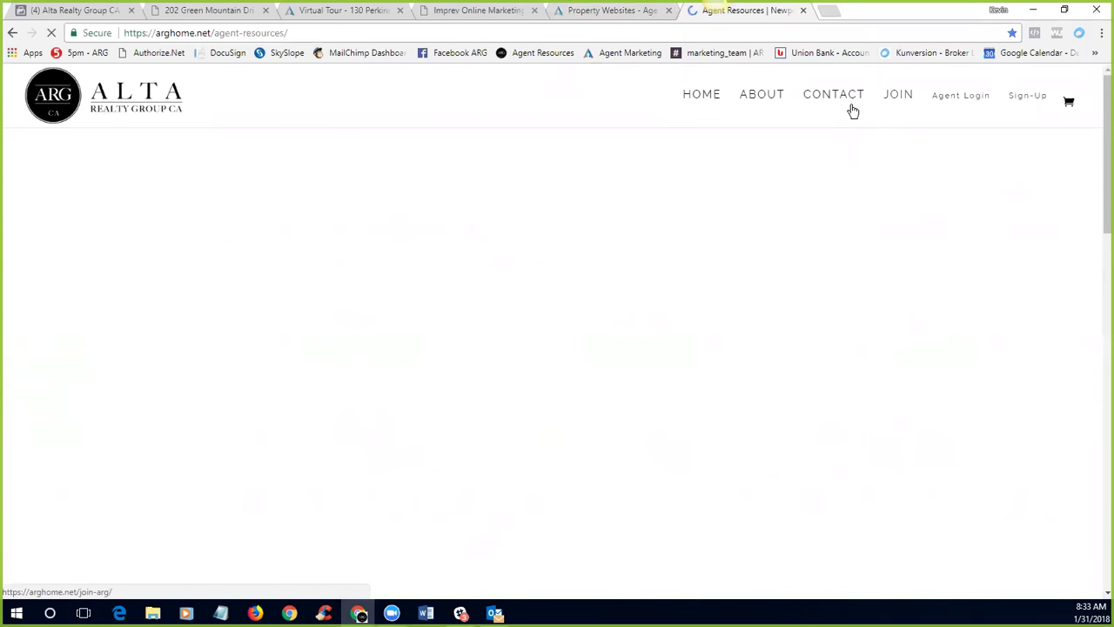
Step: Scroll past the hero banner to the tiles like SkySlope Login, Training Videos and Continuing Education
scroll(761, 163, down, 1)
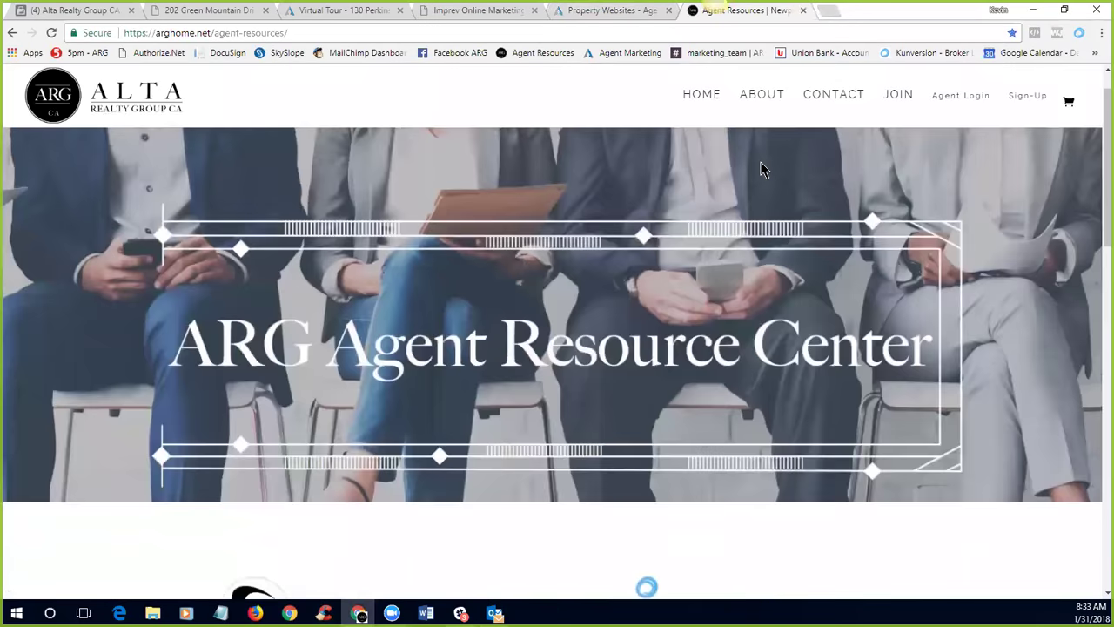
scroll(761, 163, down, 3)
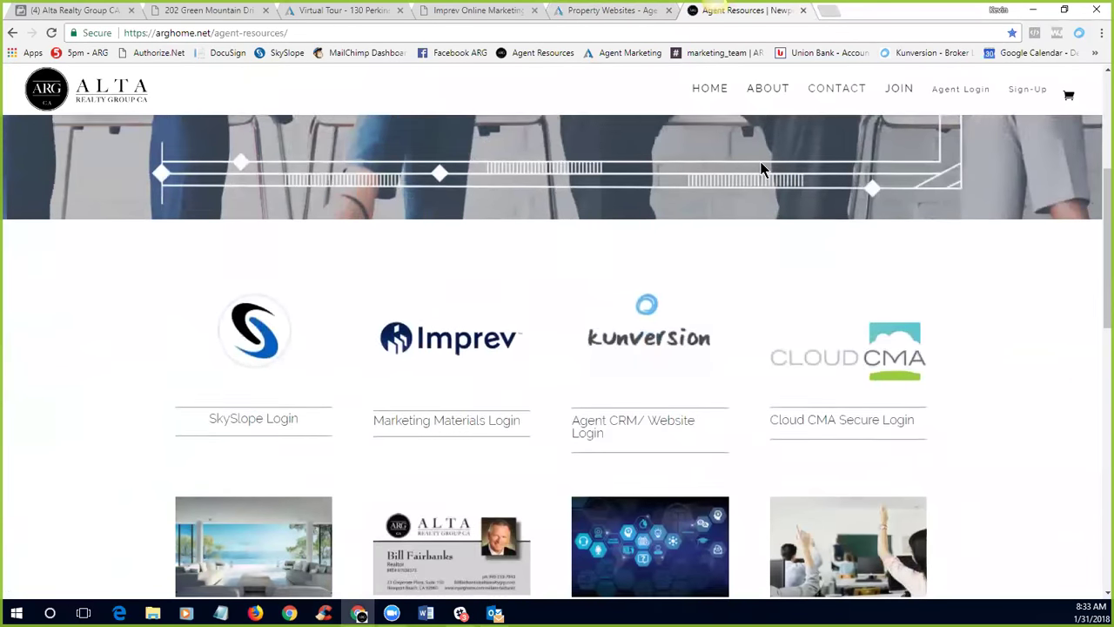
scroll(761, 169, down, 2)
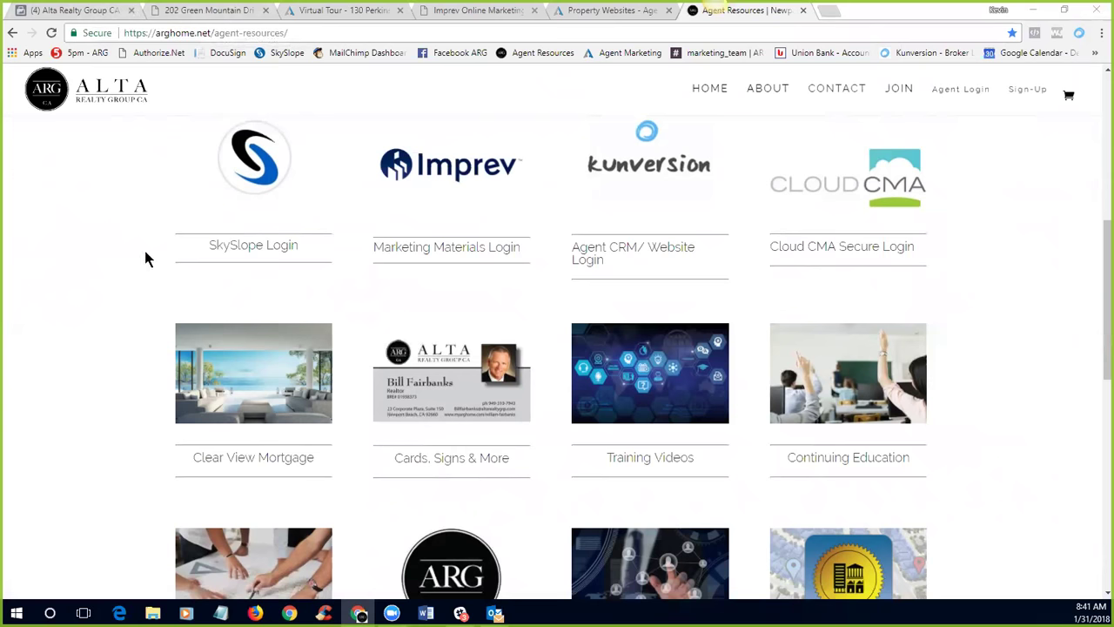
Step: Switch Chrome to the '202 Green Mountain Drive' property website tab
click(205, 12)
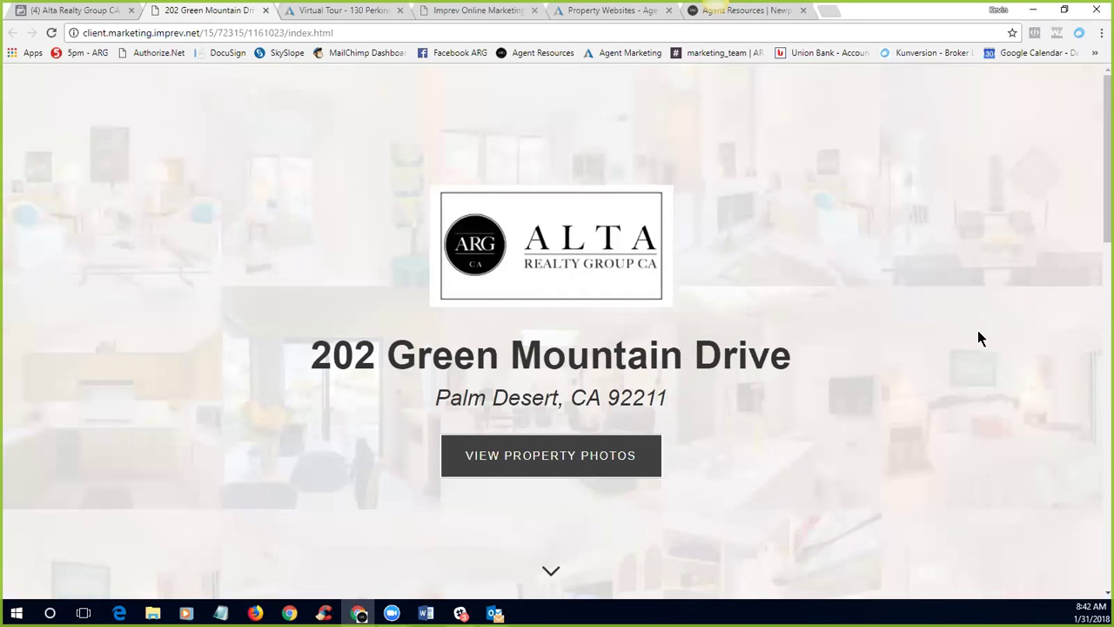
mouse_move(494, 613)
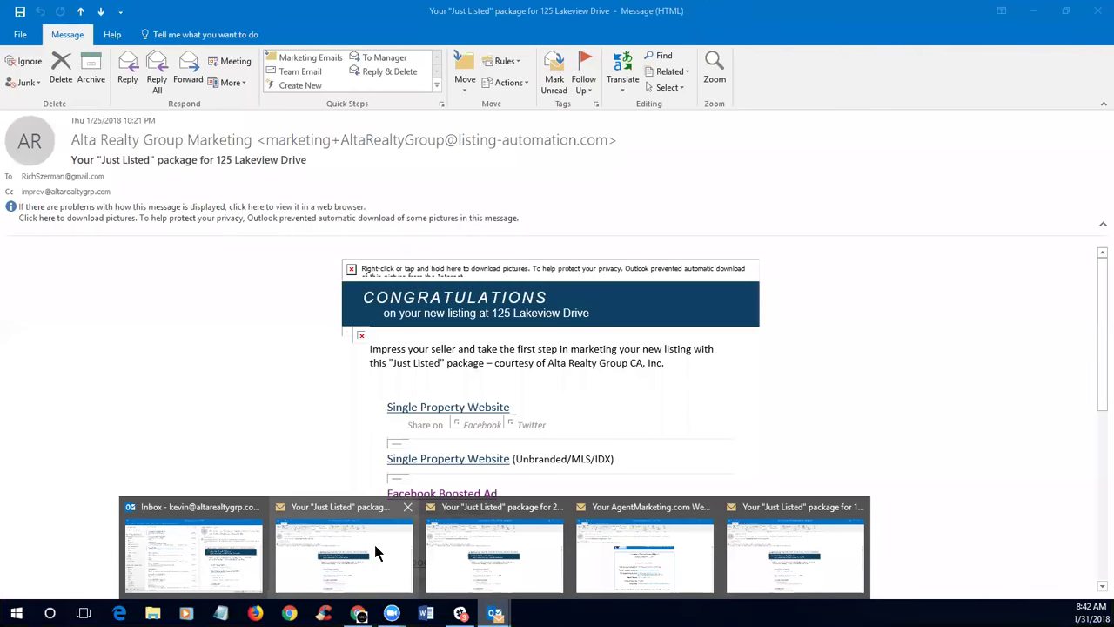
Step: Bring up the 125 Lakeview Drive Just Listed email and download its blocked pictures
click(373, 548)
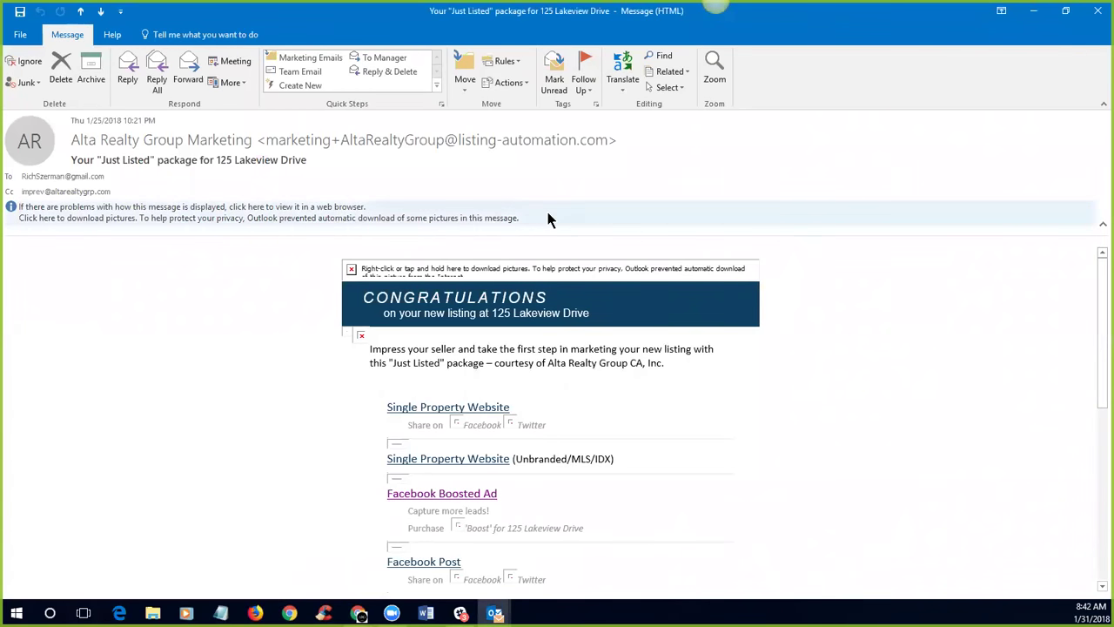
click(570, 217)
click(599, 219)
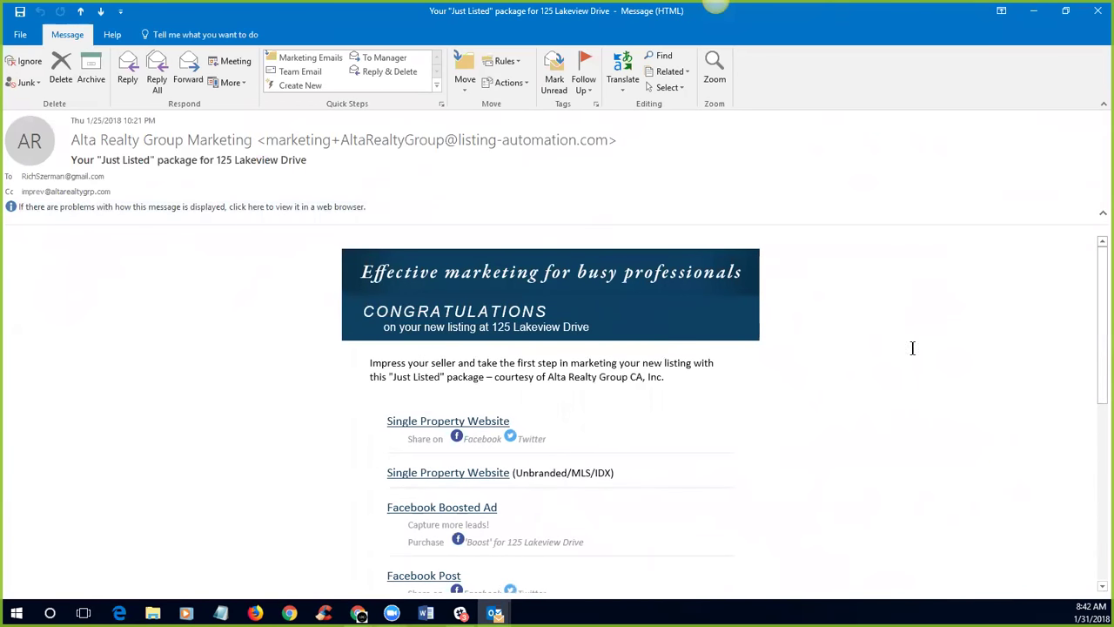
Step: Scroll through the 125 Lakeview Drive email to review its marketing package
scroll(910, 346, down, 2)
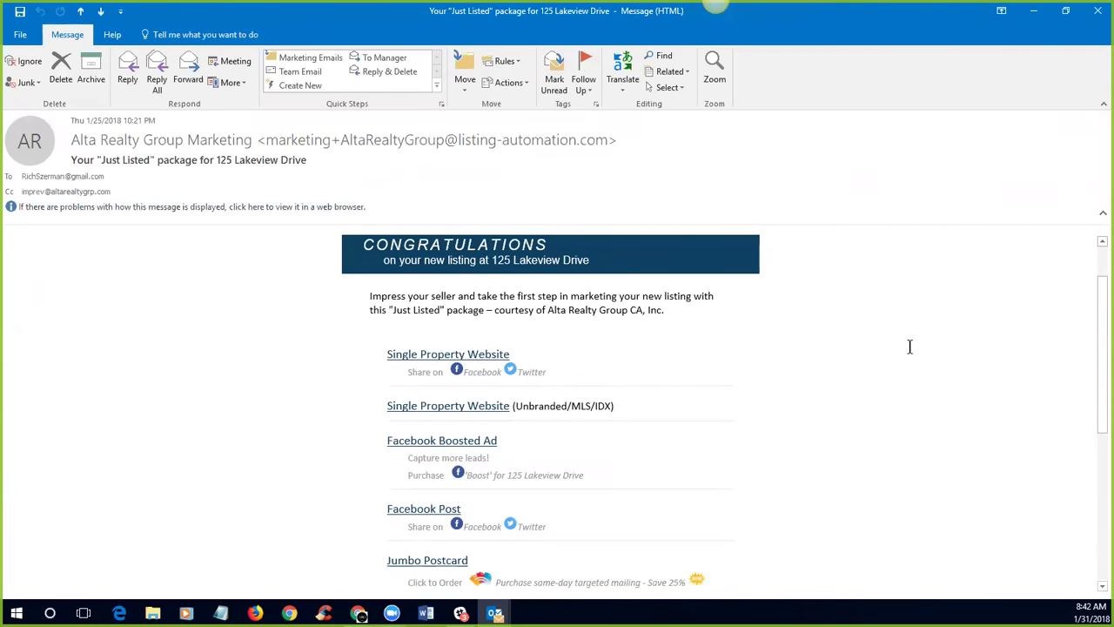
scroll(910, 347, down, 3)
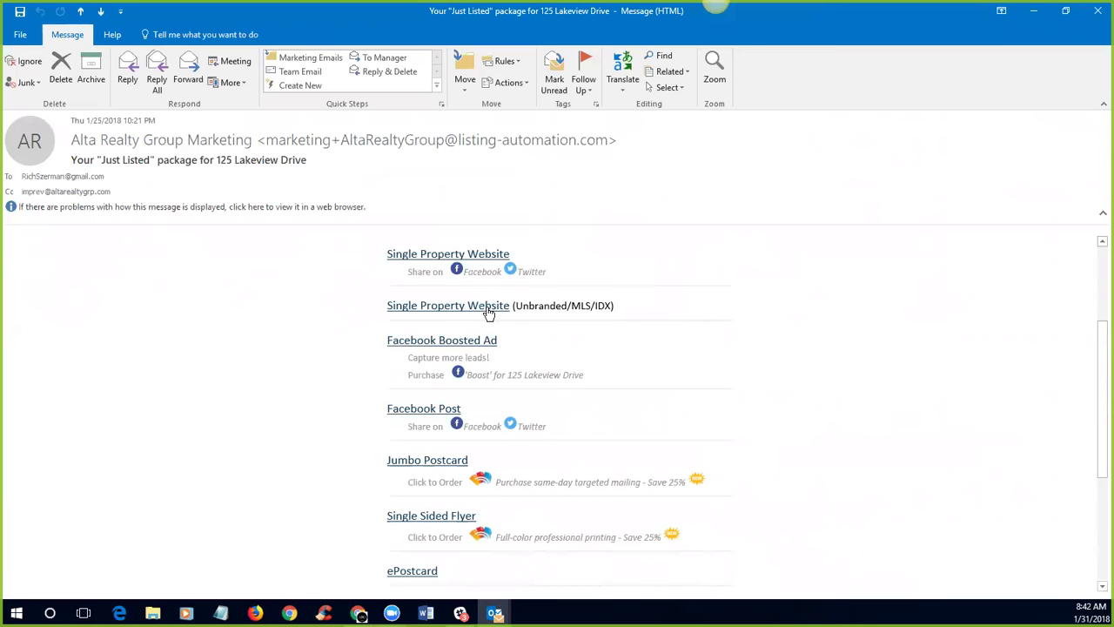
scroll(488, 311, down, 2)
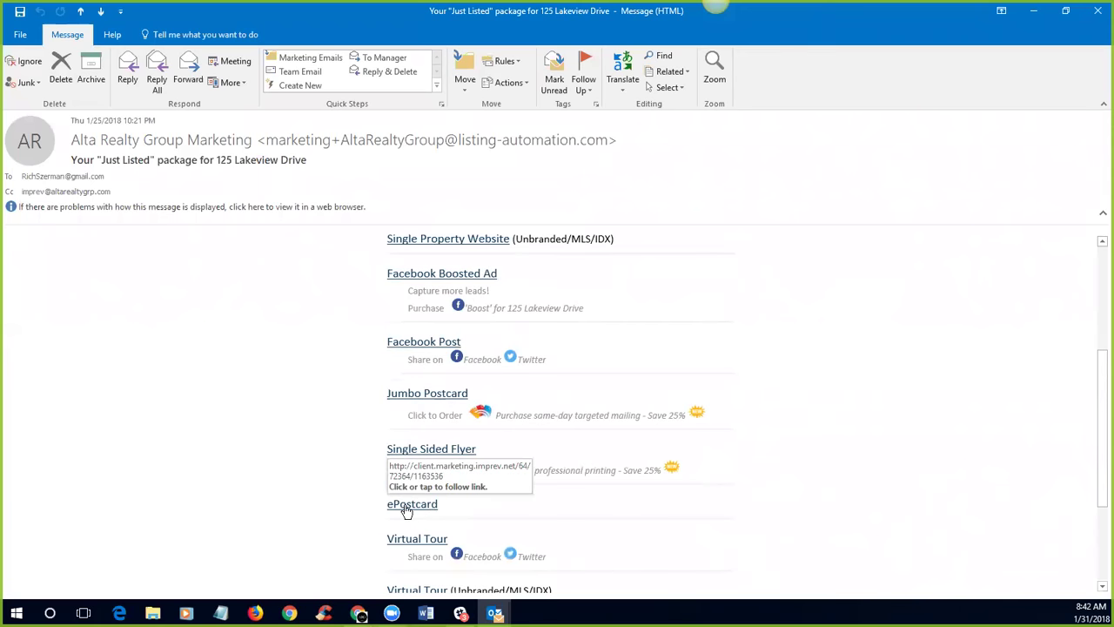
scroll(815, 475, down, 1)
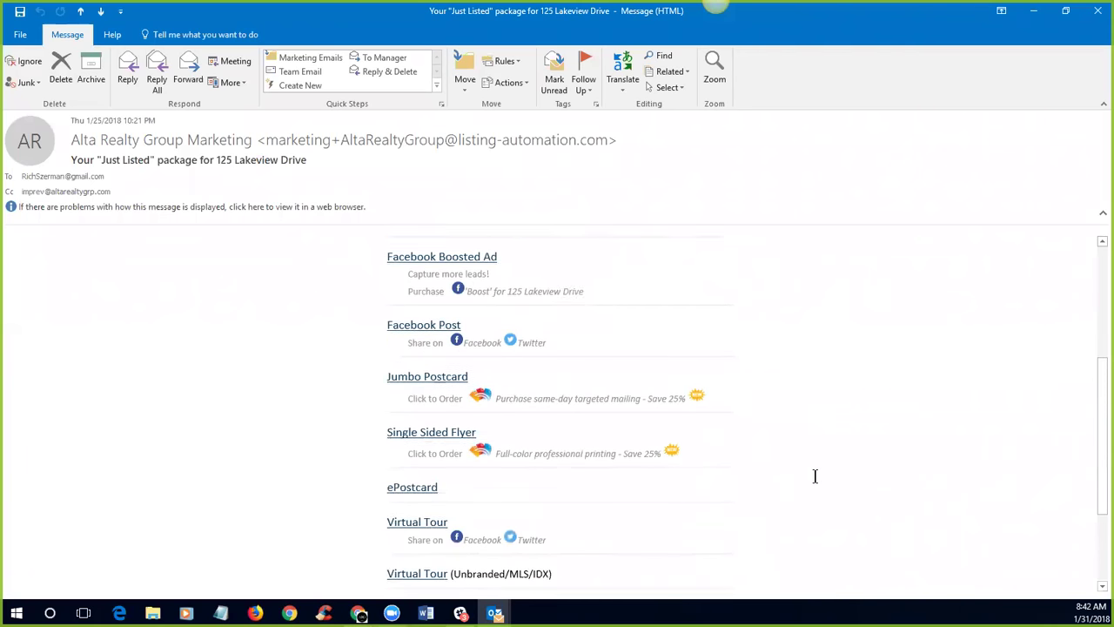
scroll(814, 475, down, 1)
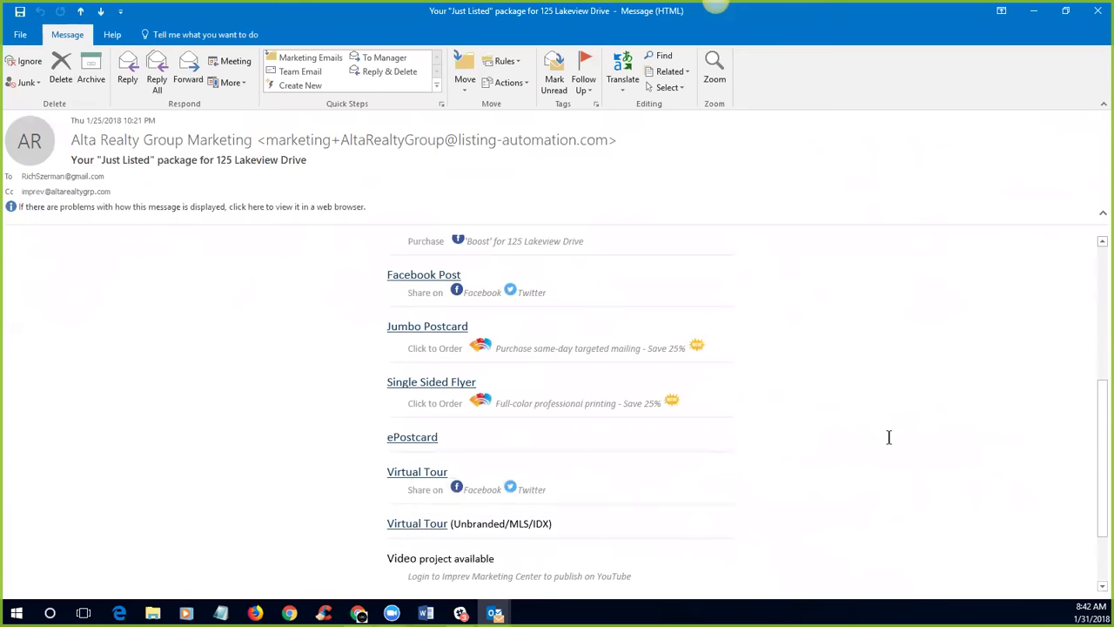
scroll(889, 436, up, 4)
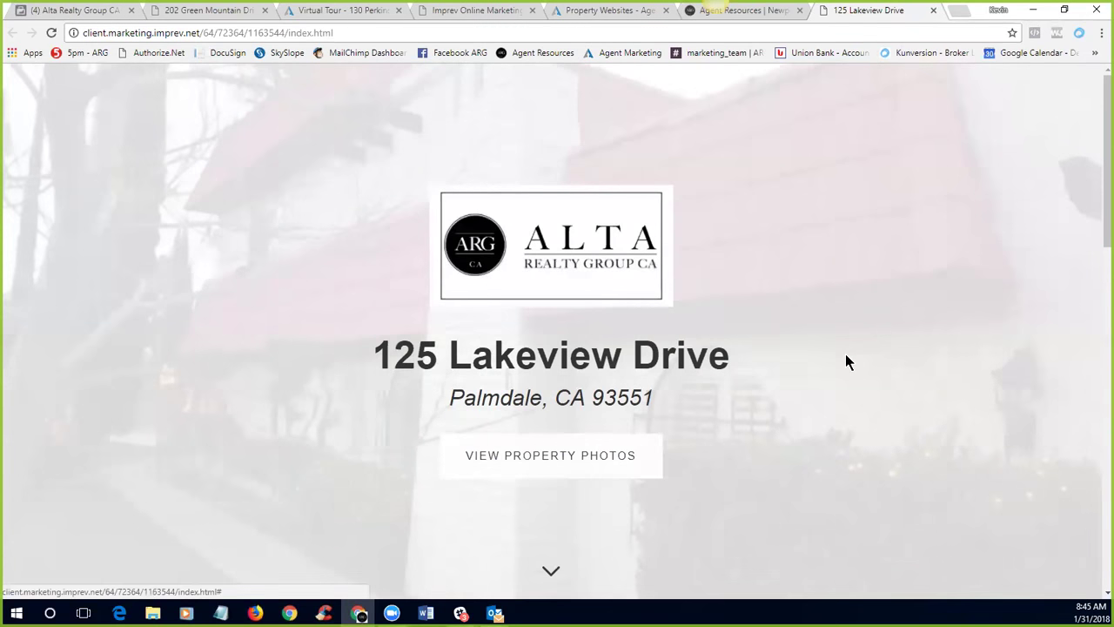
click(846, 356)
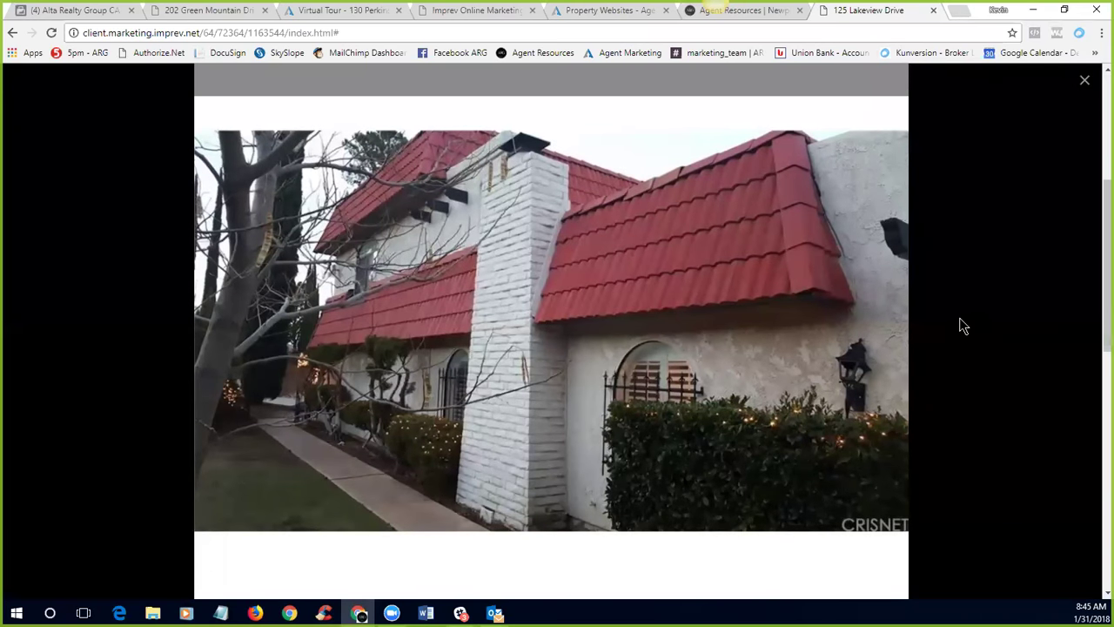
click(1085, 82)
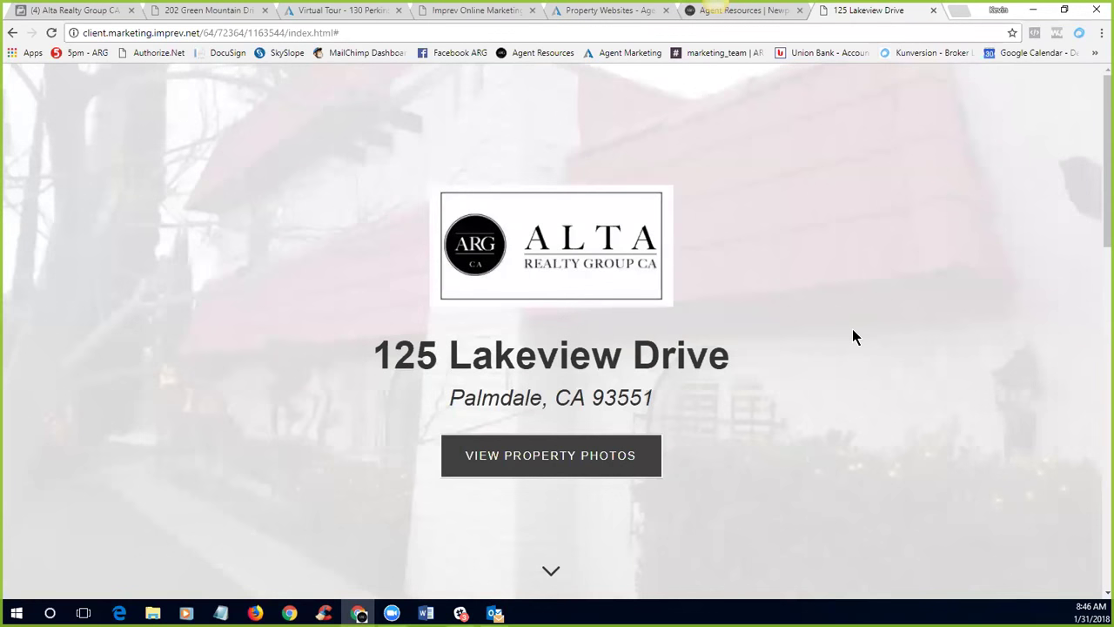
scroll(840, 335, down, 5)
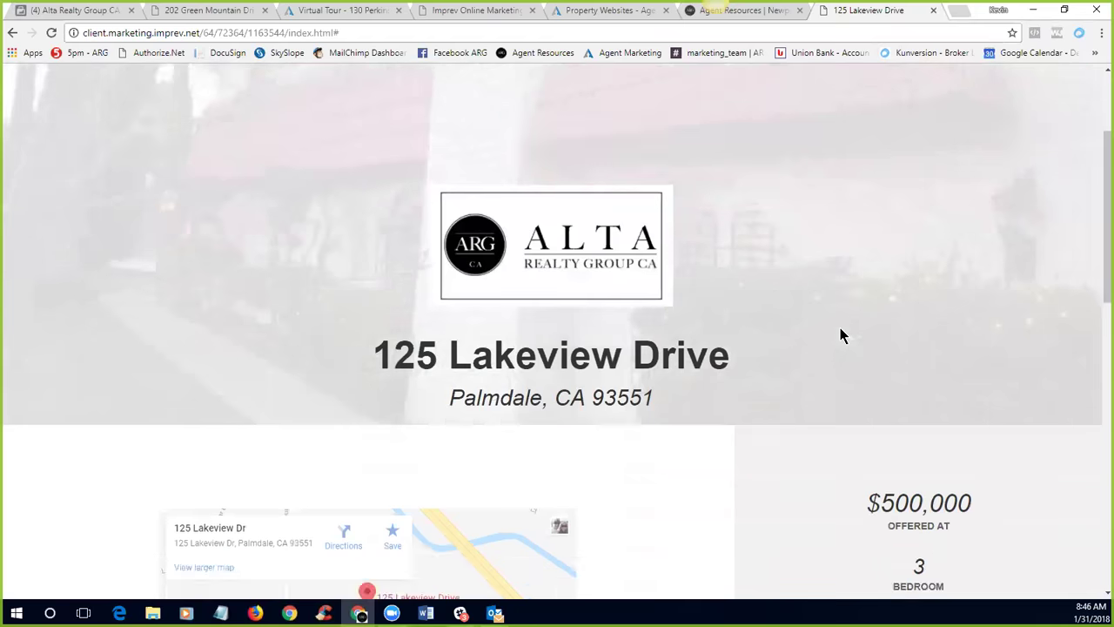
scroll(815, 344, up, 5)
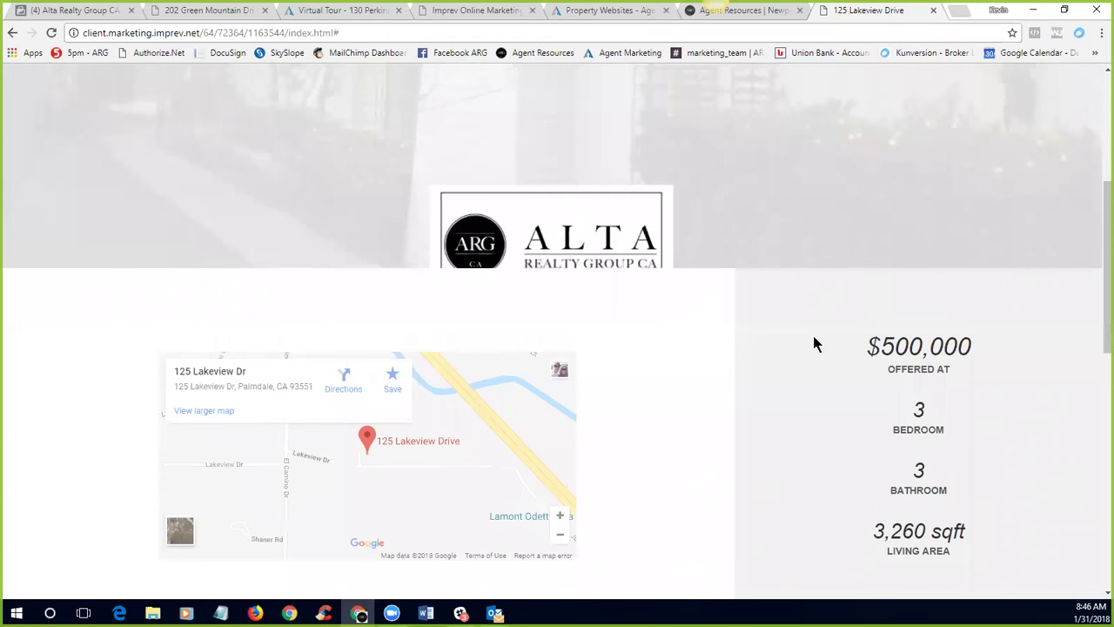
scroll(883, 401, down, 5)
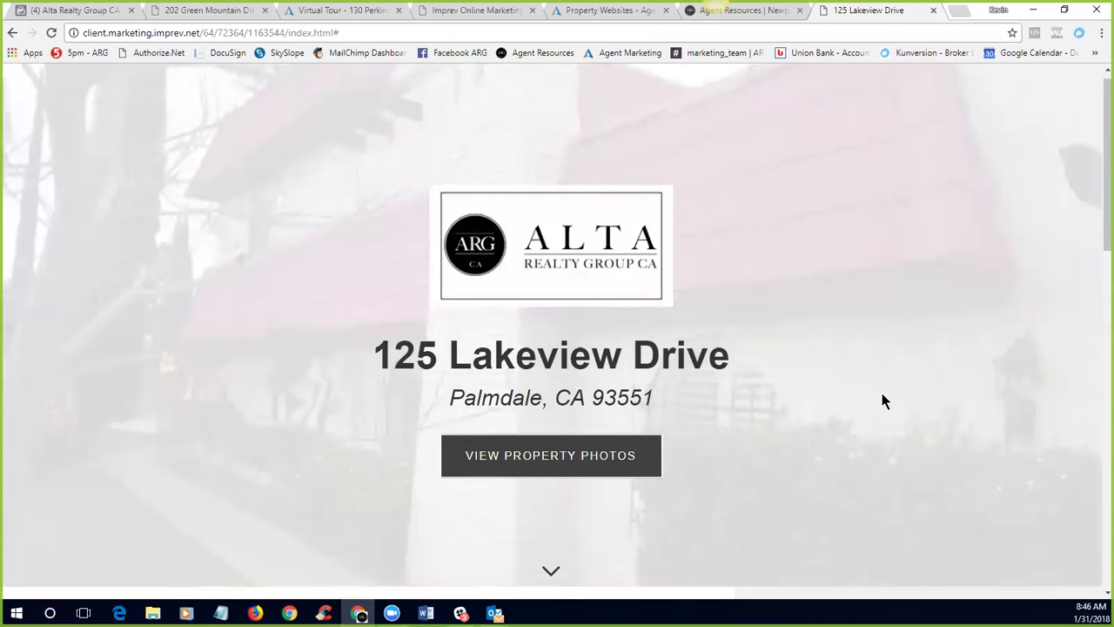
scroll(883, 399, down, 3)
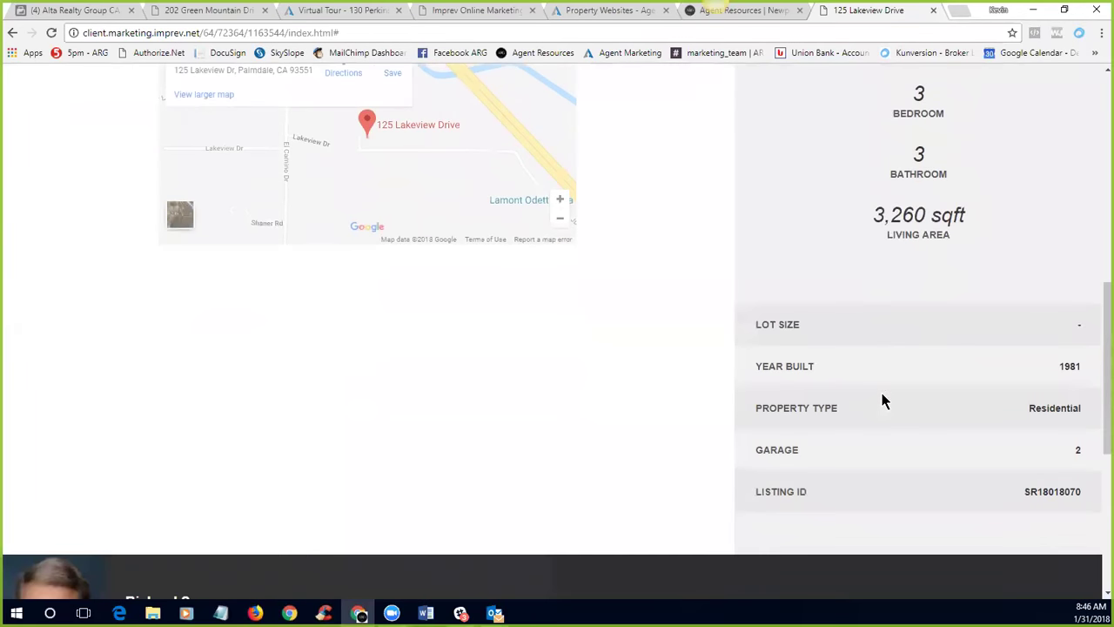
scroll(488, 278, up, 2)
scroll(443, 337, up, 8)
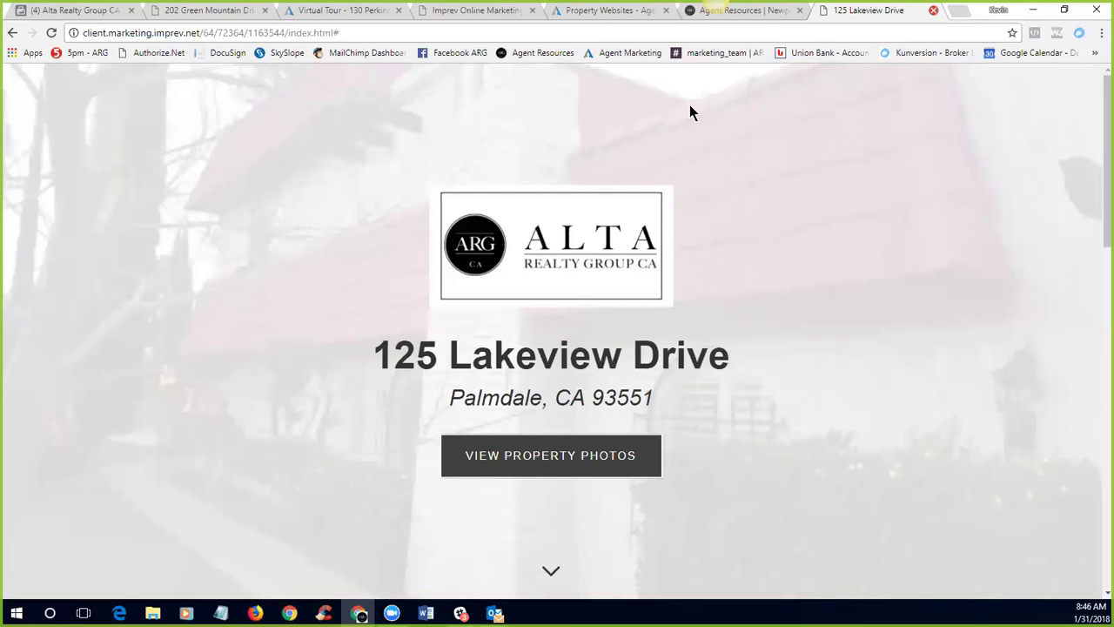
key(ctrl+w)
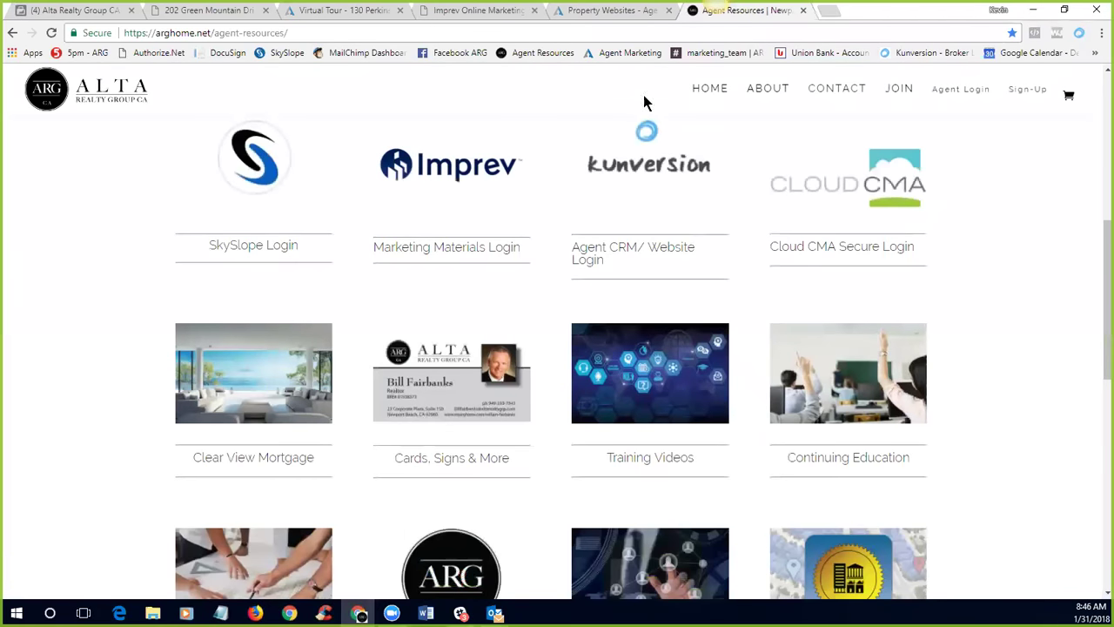
click(211, 12)
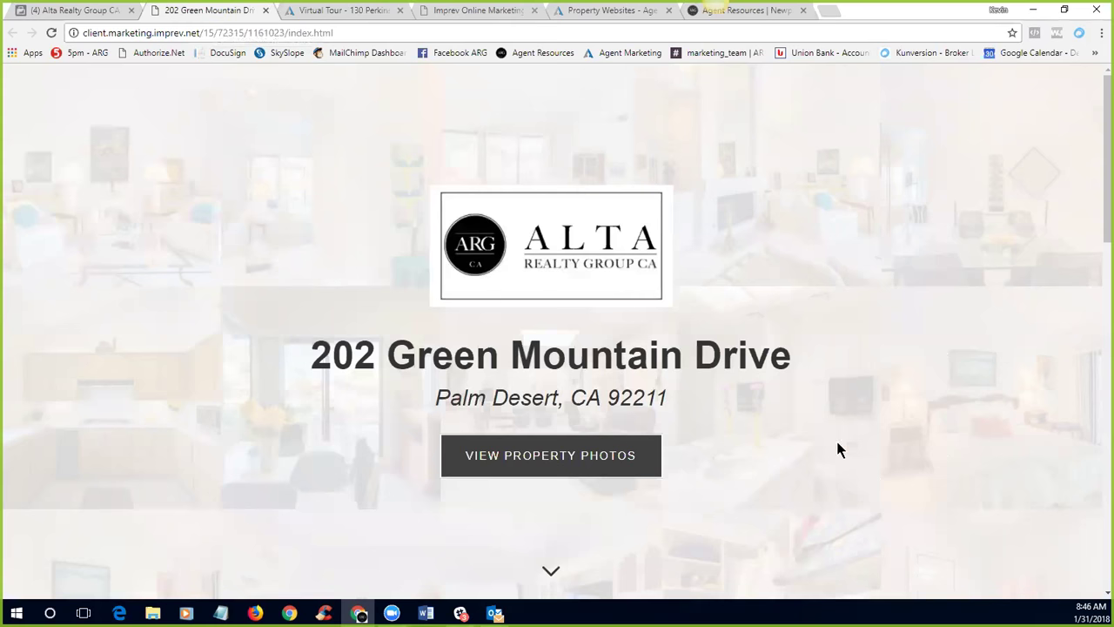
click(576, 501)
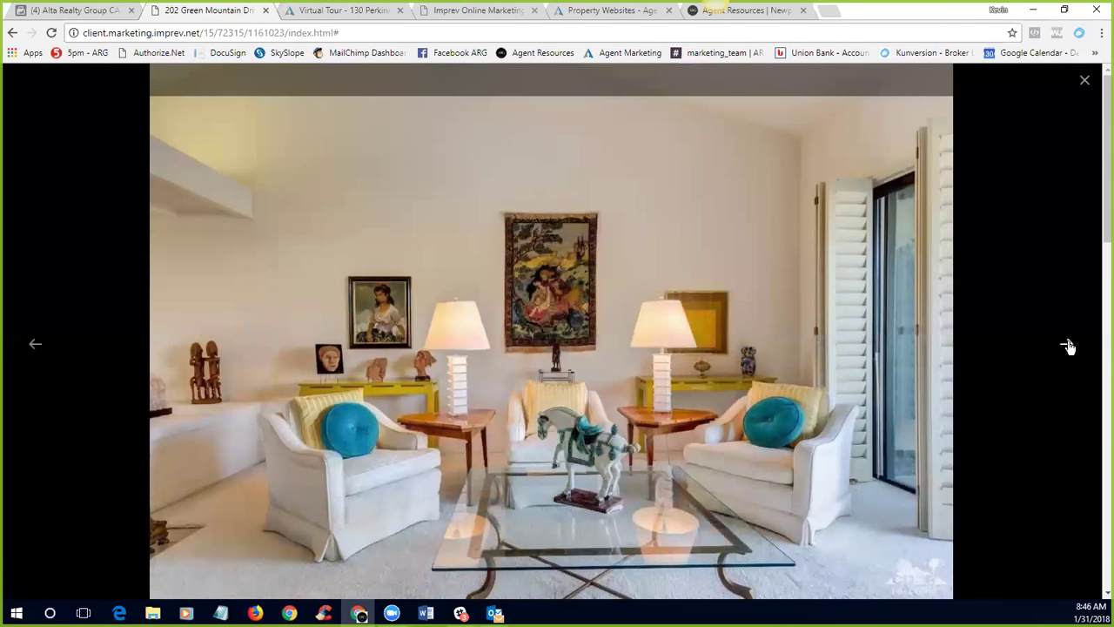
click(1067, 346)
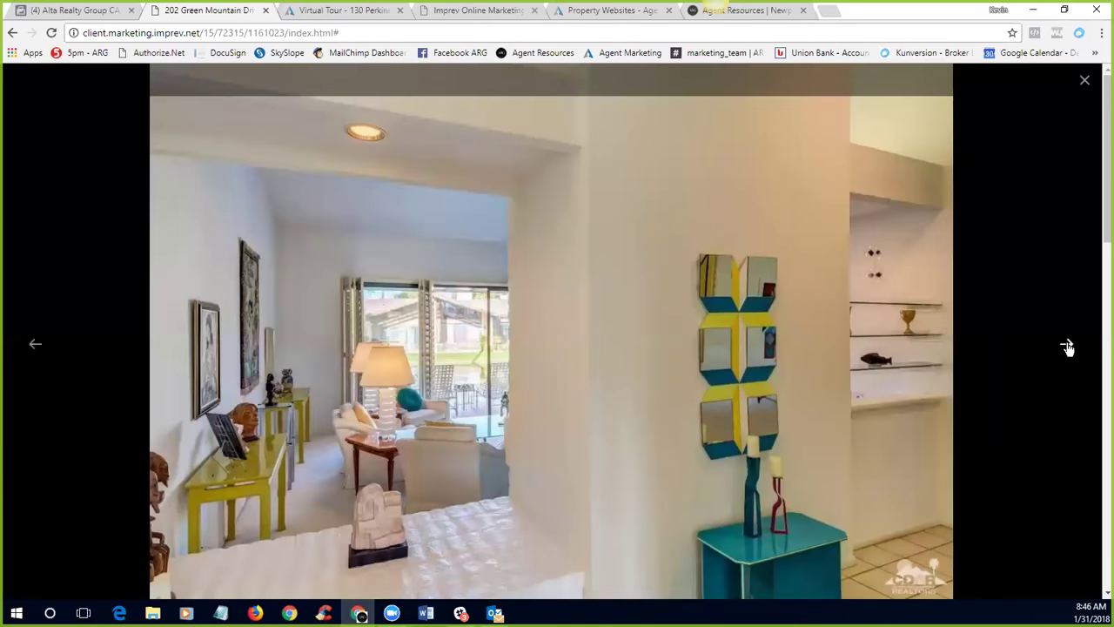
click(1067, 346)
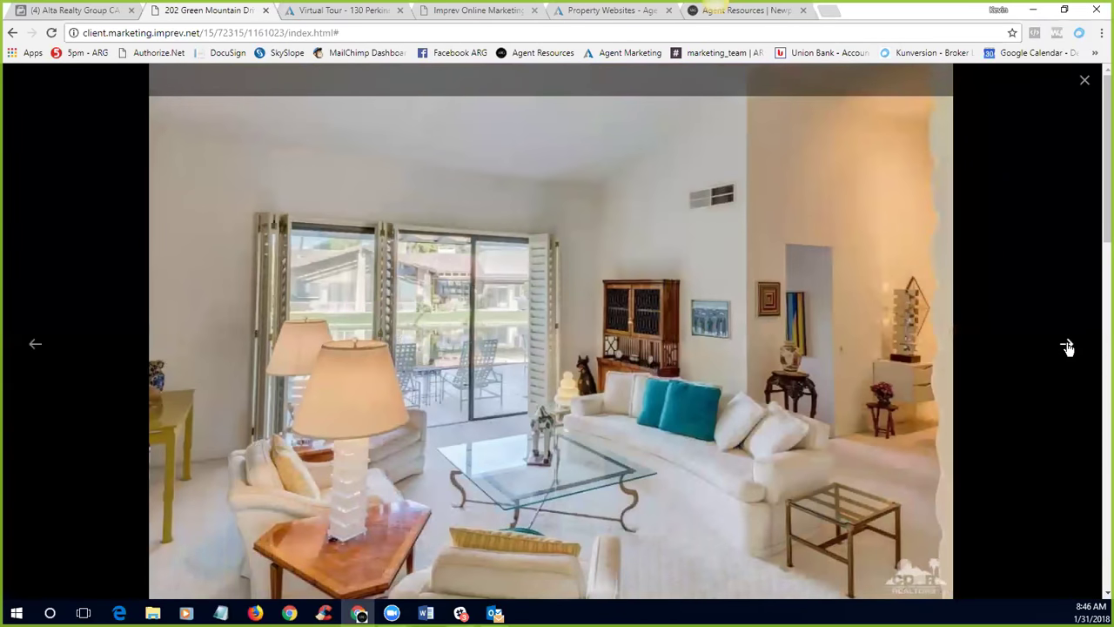
click(1067, 346)
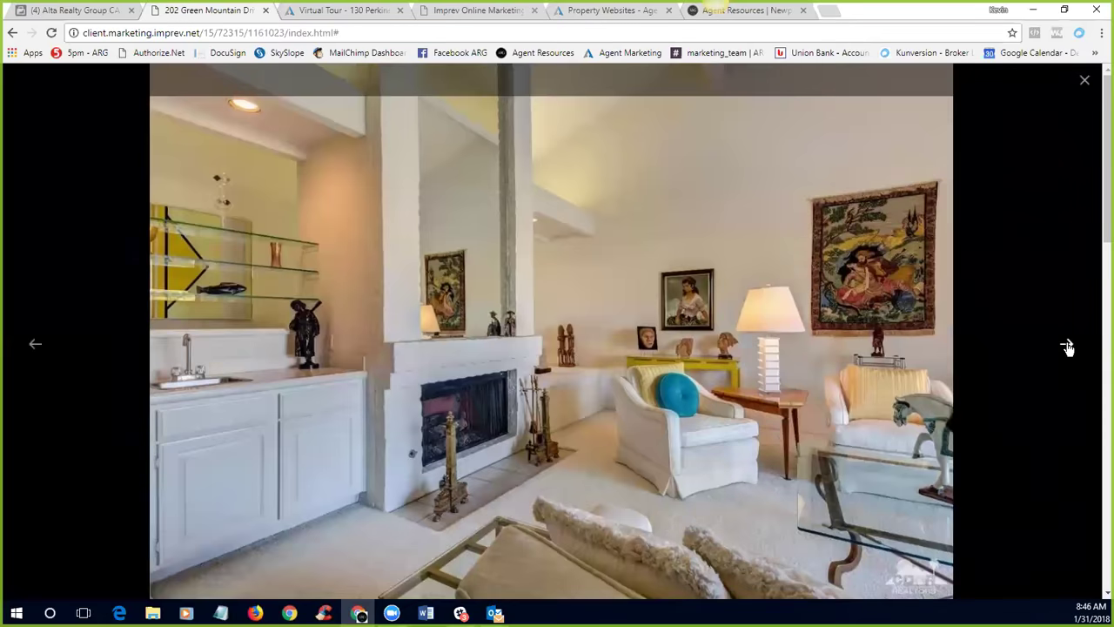
click(1067, 346)
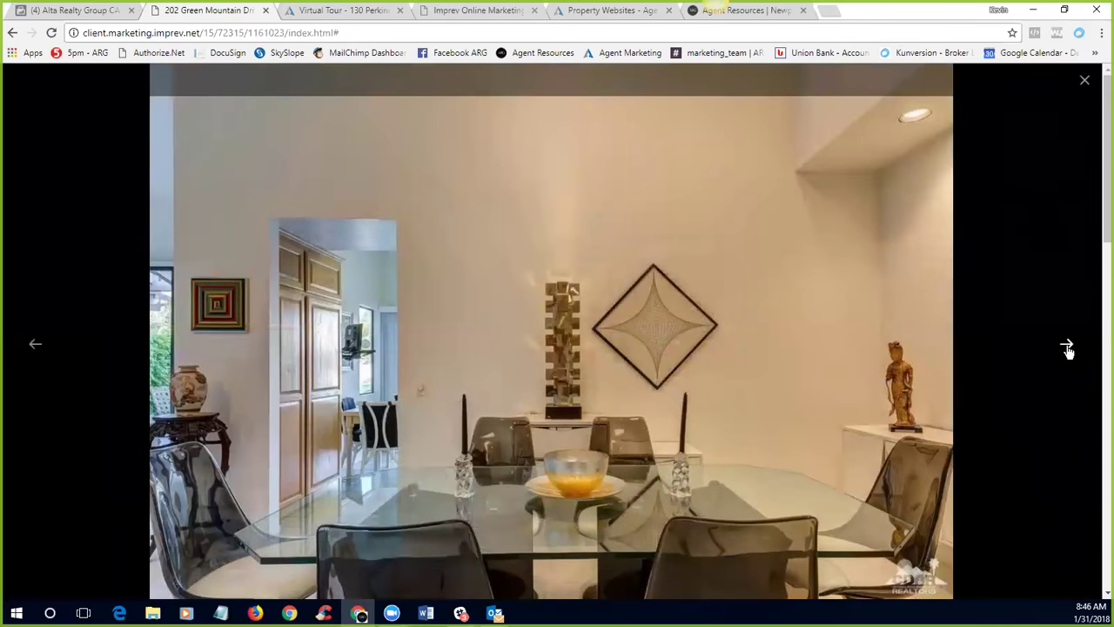
Step: Page through the kitchen, dining, living-room, bathroom and bedroom photos, then close the gallery
click(1067, 347)
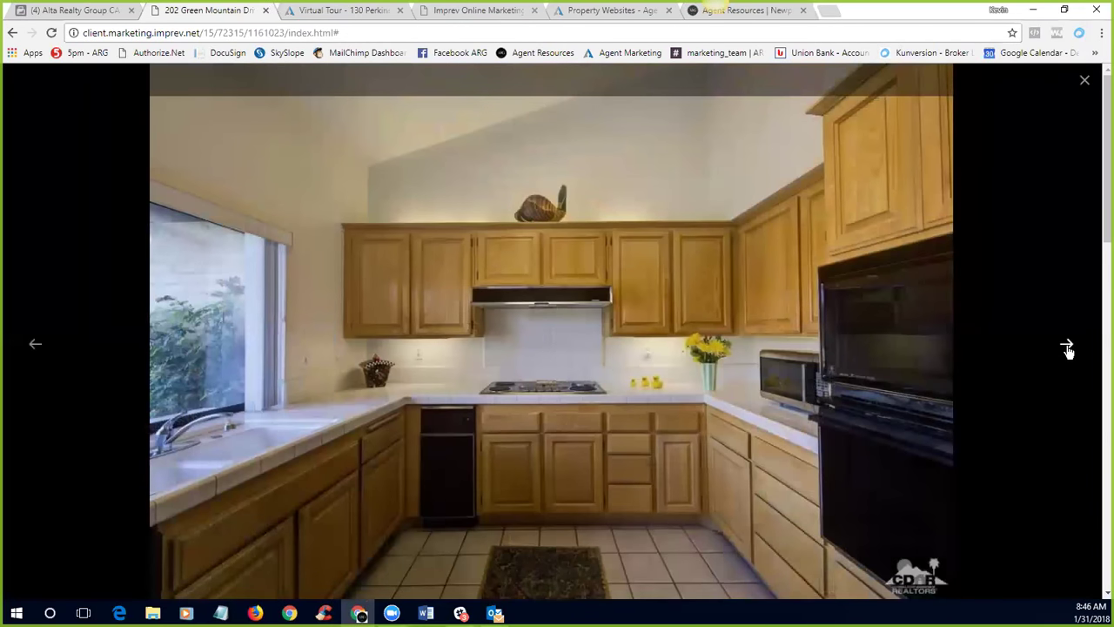
click(1067, 347)
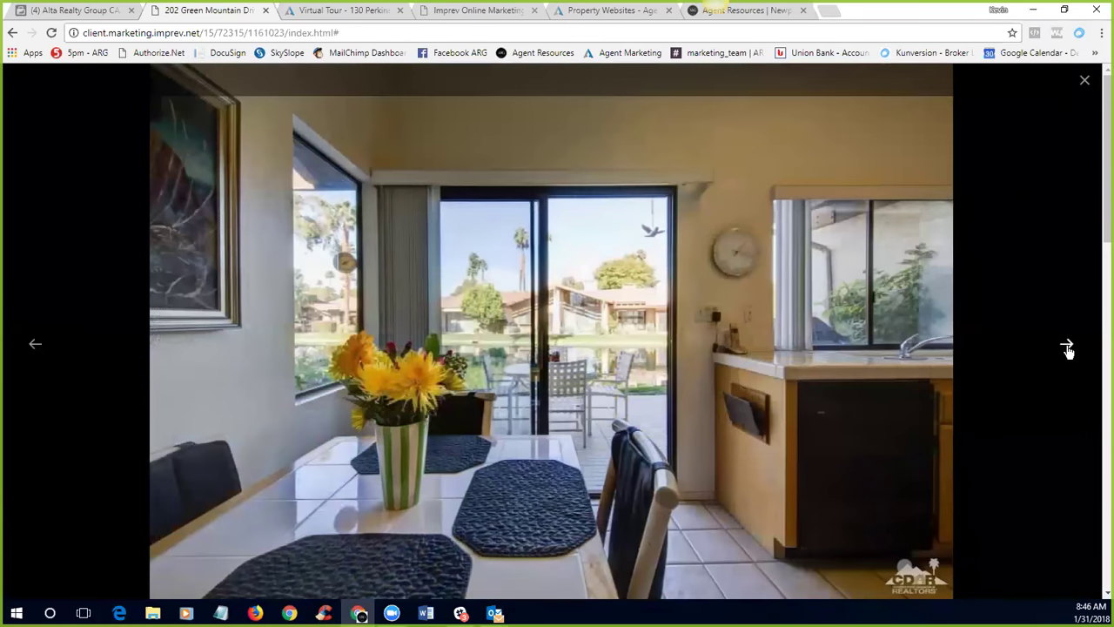
click(1067, 346)
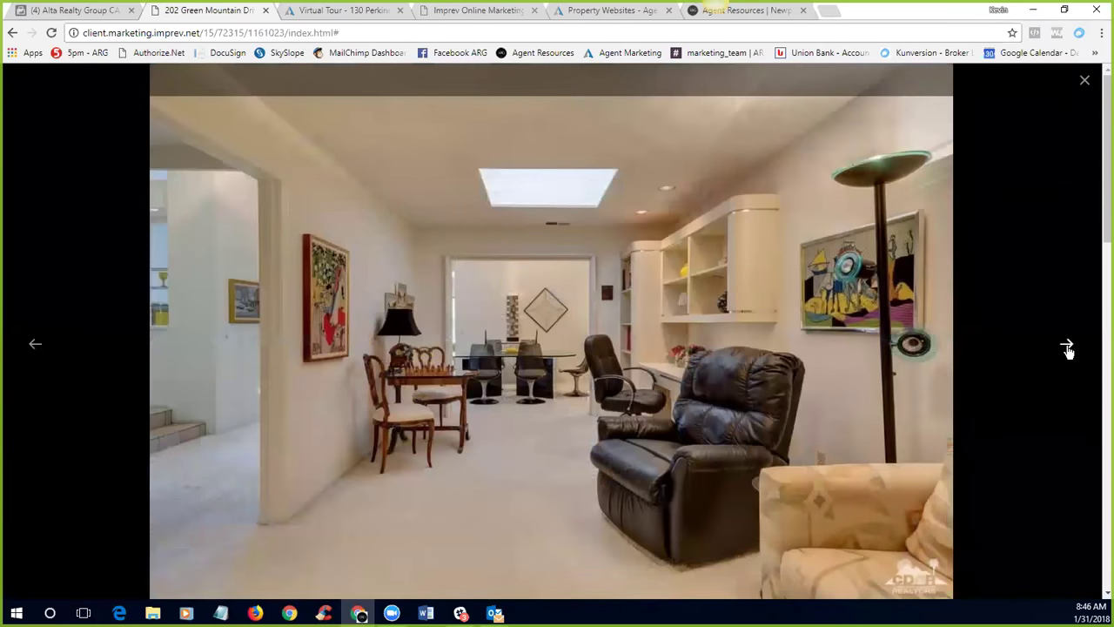
click(1067, 346)
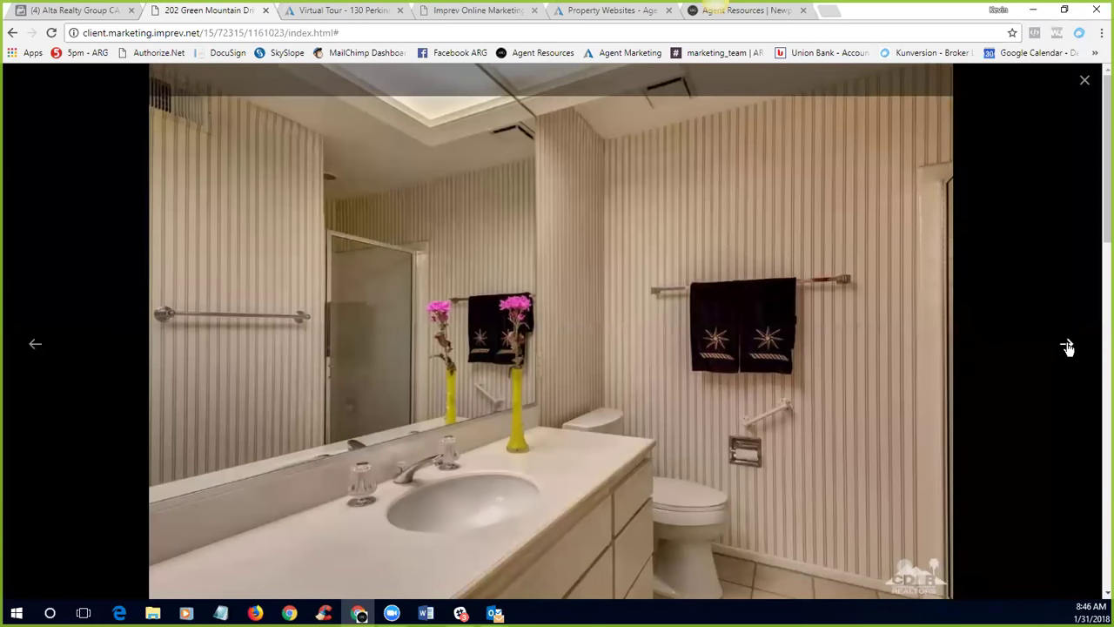
click(1067, 347)
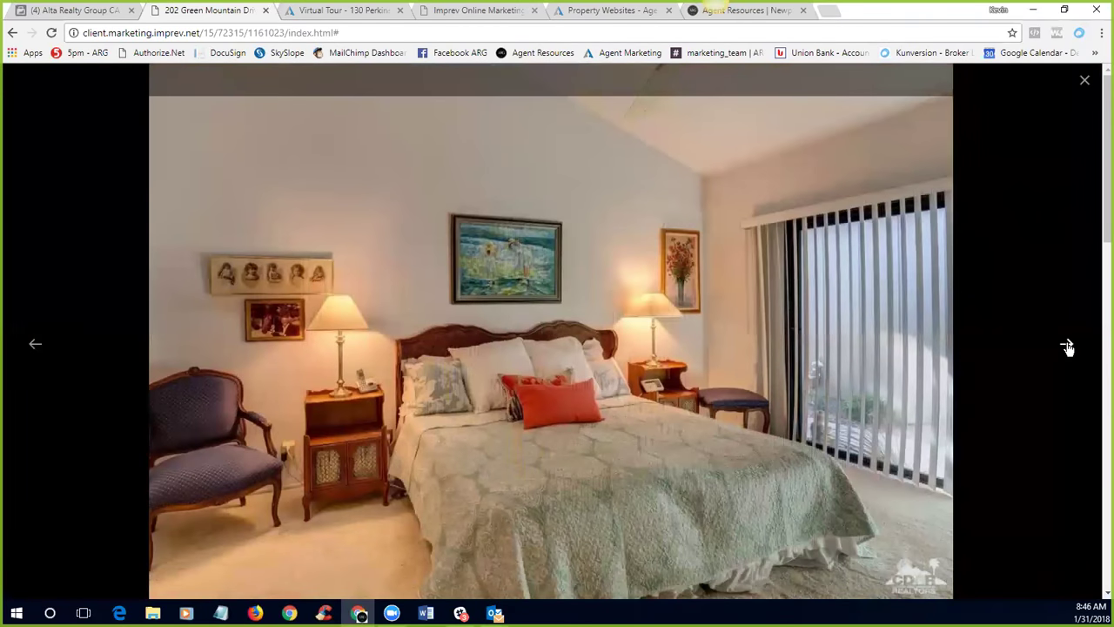
click(1067, 347)
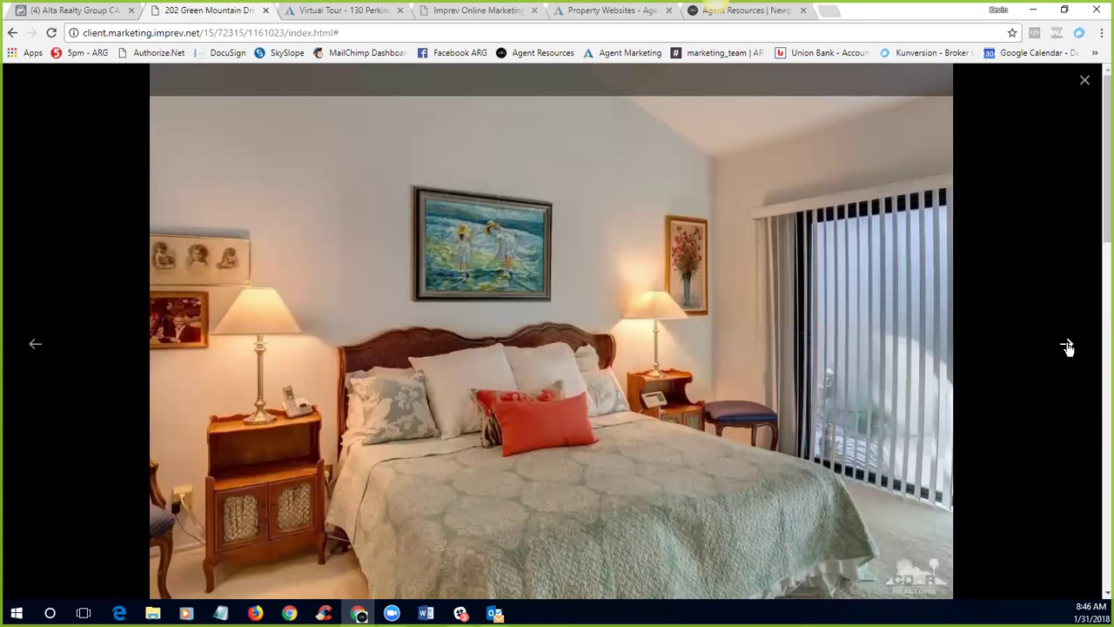
scroll(1067, 346, down, 5)
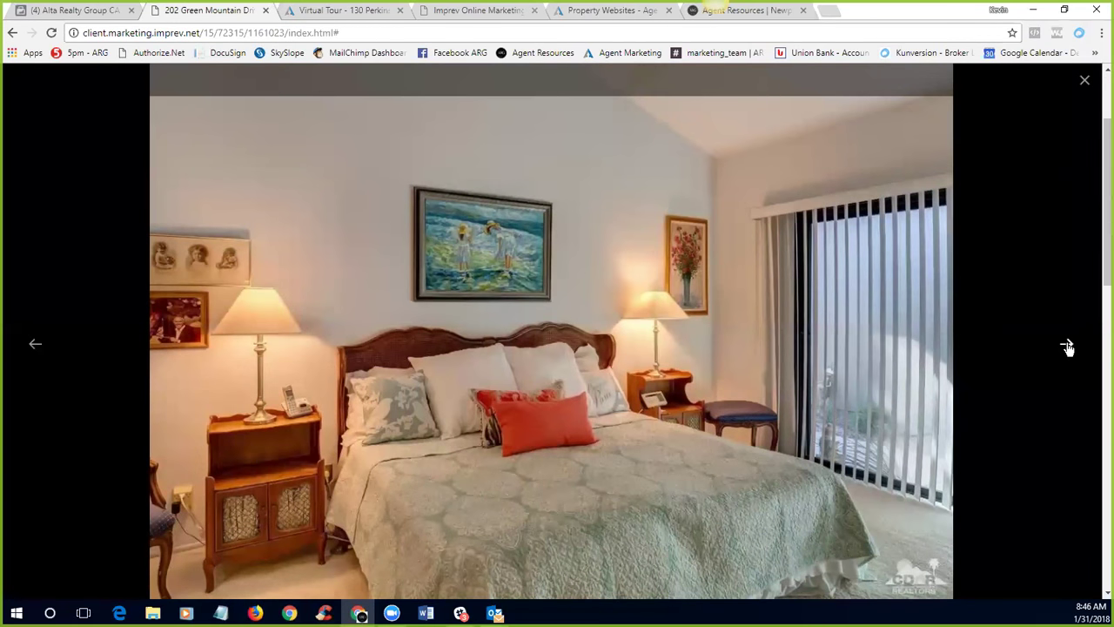
click(1084, 83)
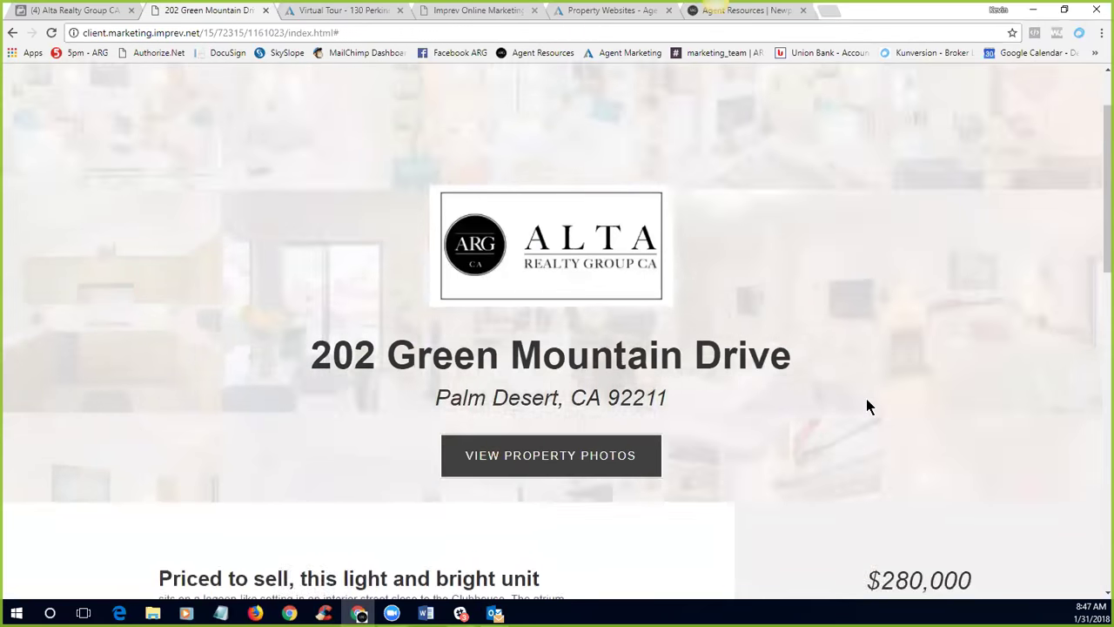
scroll(866, 402, down, 2)
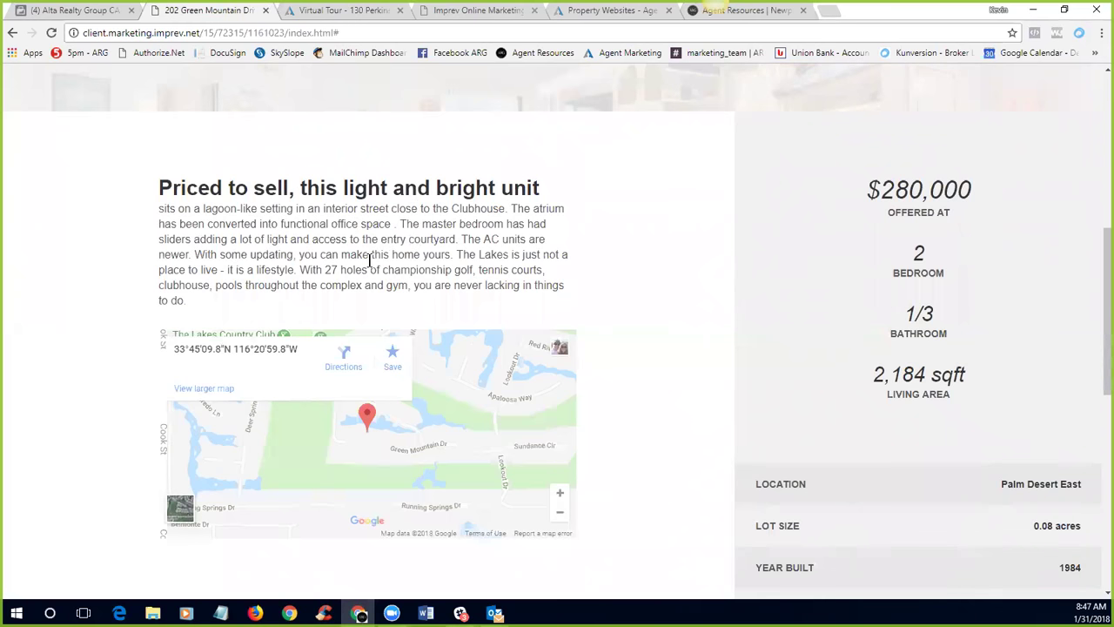
scroll(470, 244, down, 1)
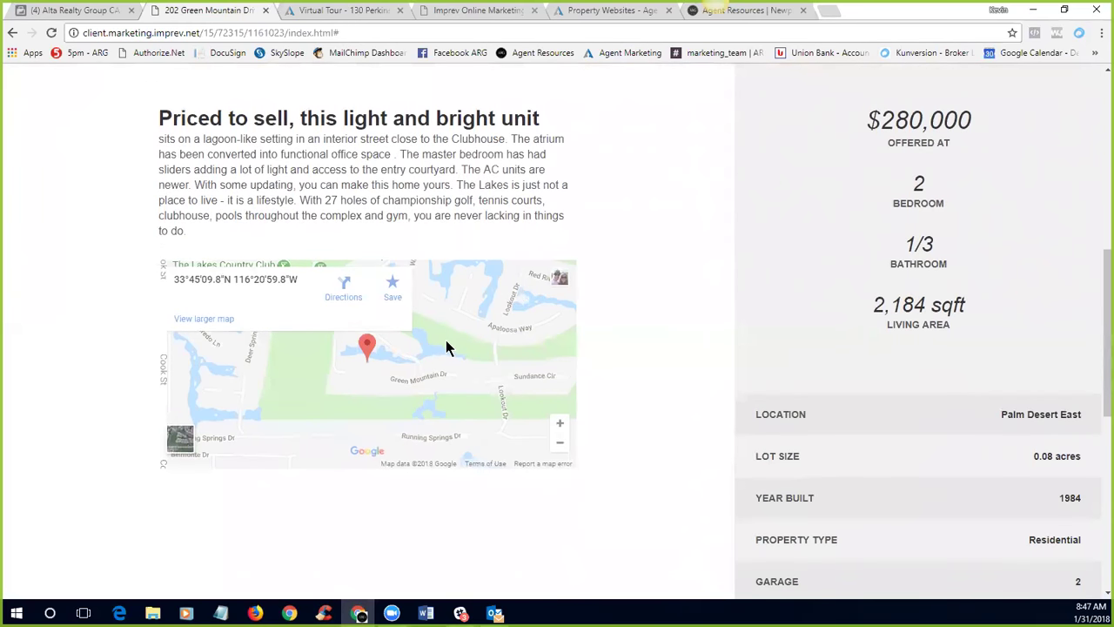
scroll(446, 348, down, 2)
scroll(445, 348, down, 5)
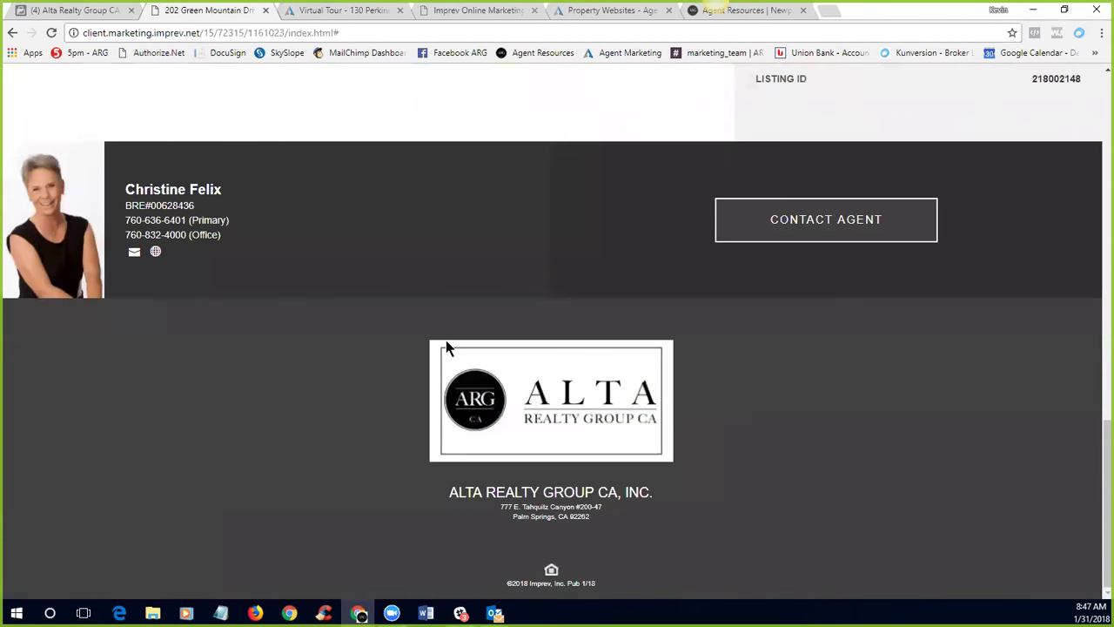
scroll(446, 344, up, 15)
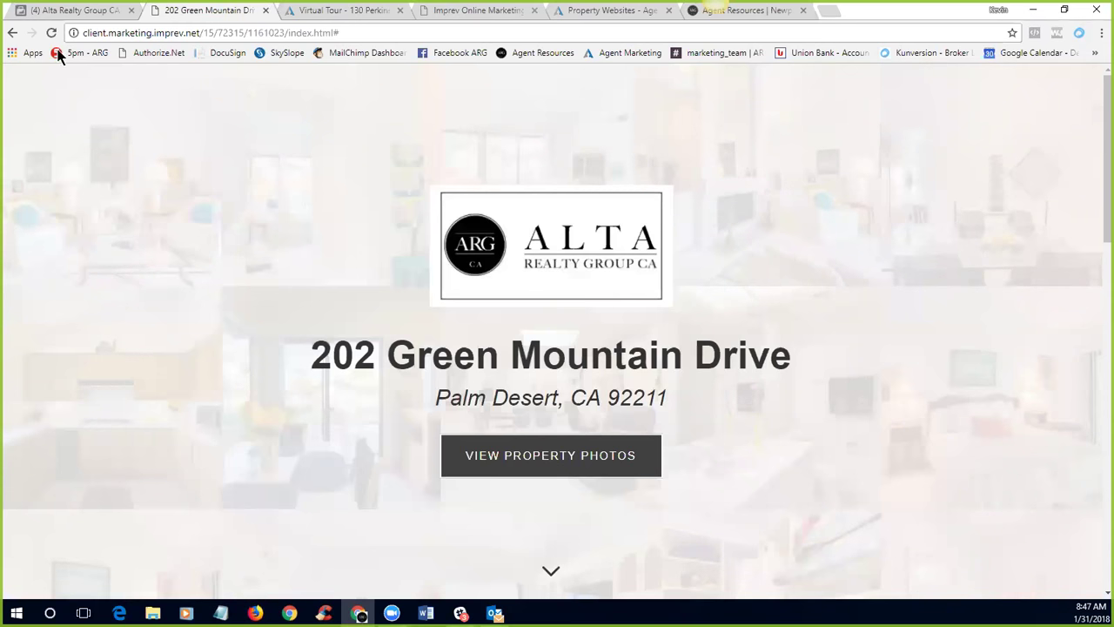
Step: Switch Outlook to the 202 Green Mountain Drive Just Listed email and scroll to its marketing links
mouse_move(495, 612)
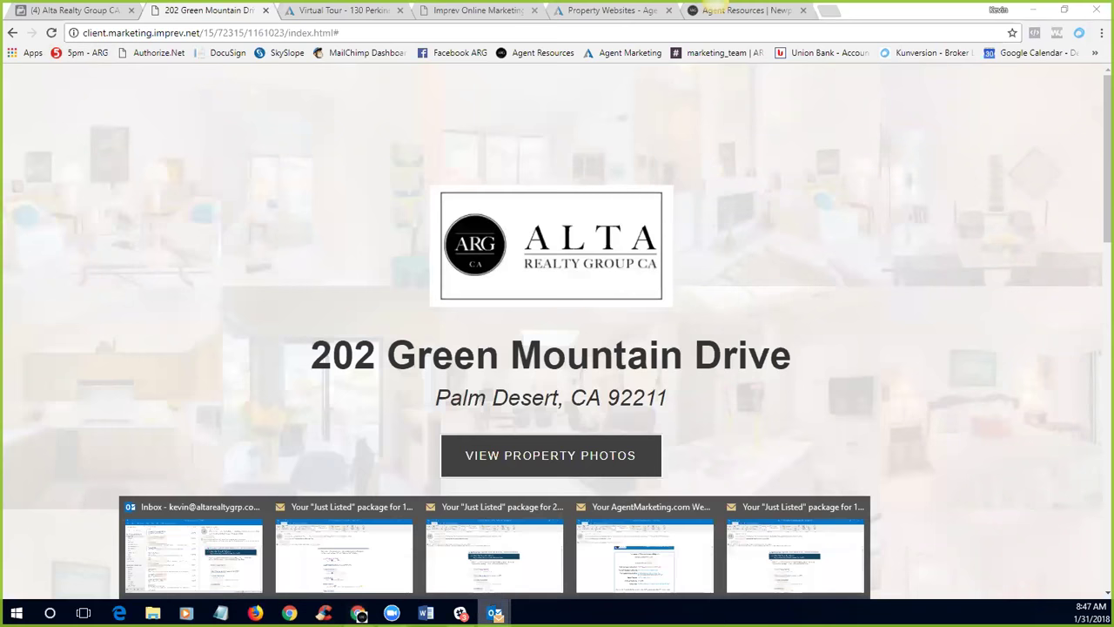
click(365, 542)
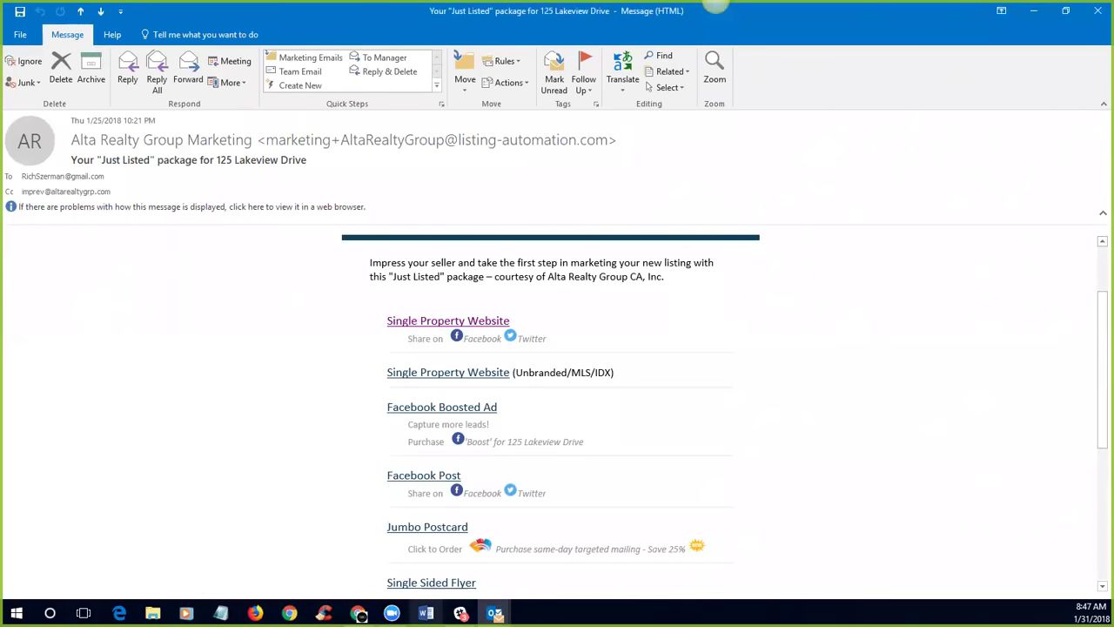
mouse_move(494, 613)
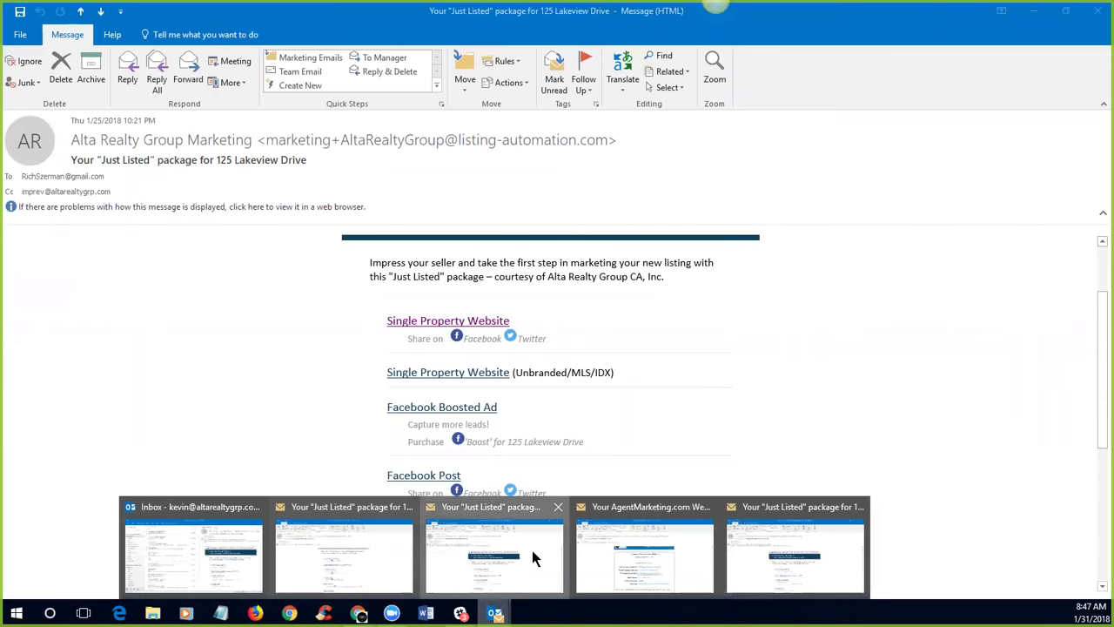
click(532, 550)
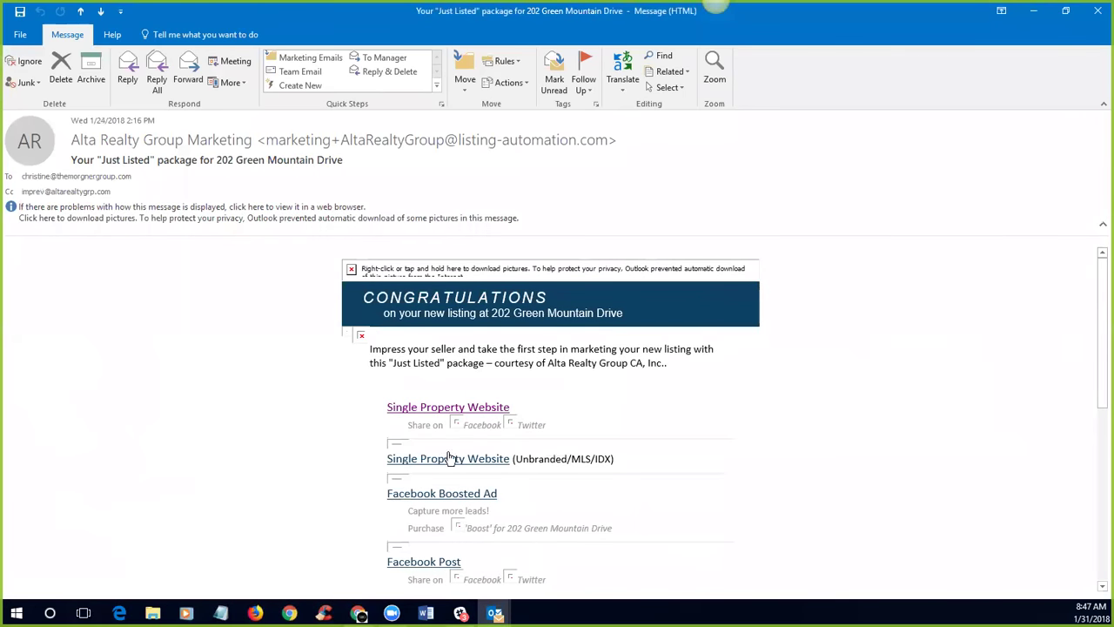
scroll(440, 468, down, 1)
scroll(440, 467, down, 1)
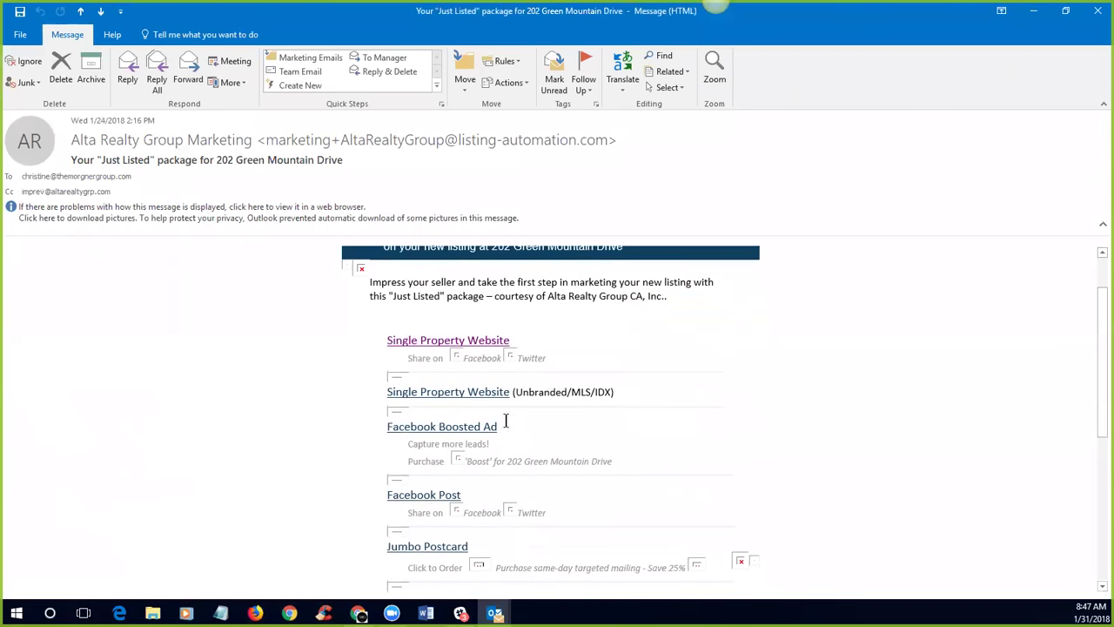
click(417, 496)
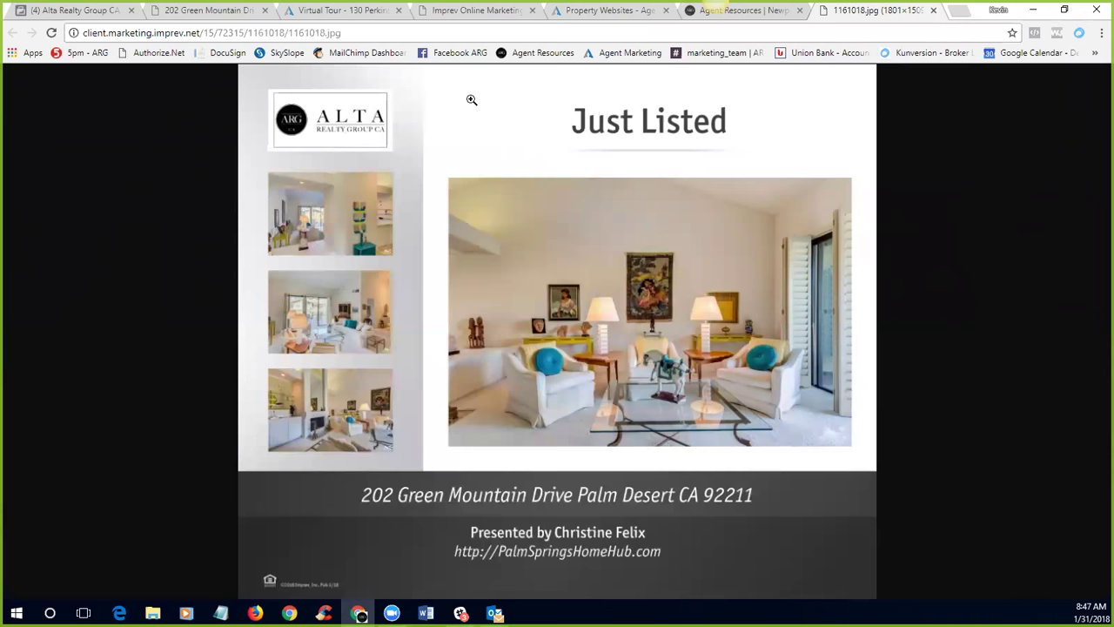
click(477, 11)
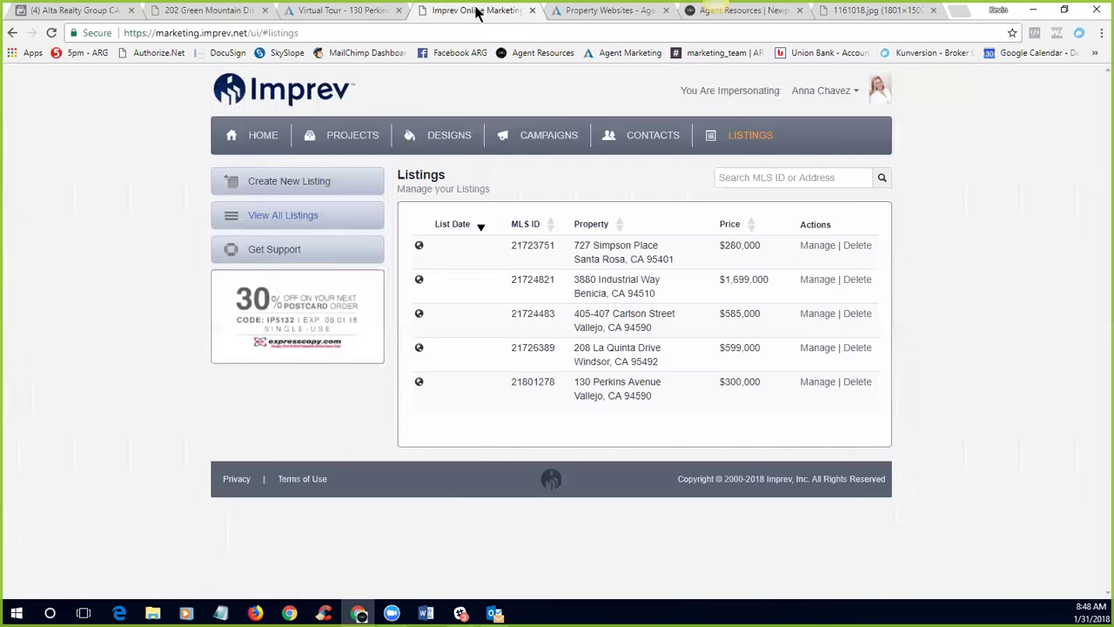
click(815, 245)
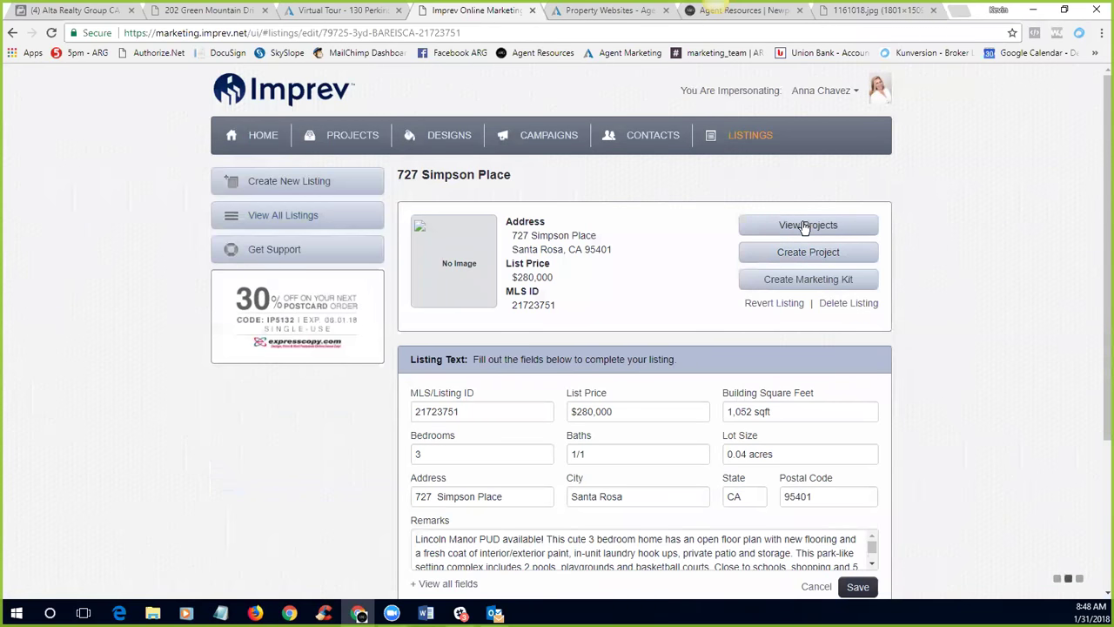
click(805, 226)
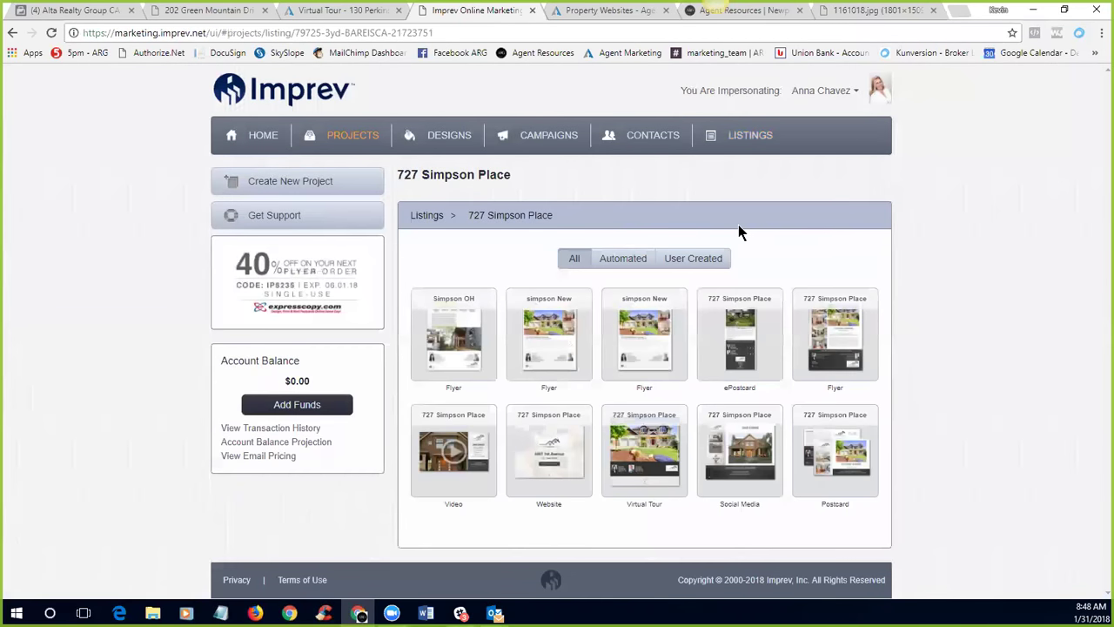
click(506, 283)
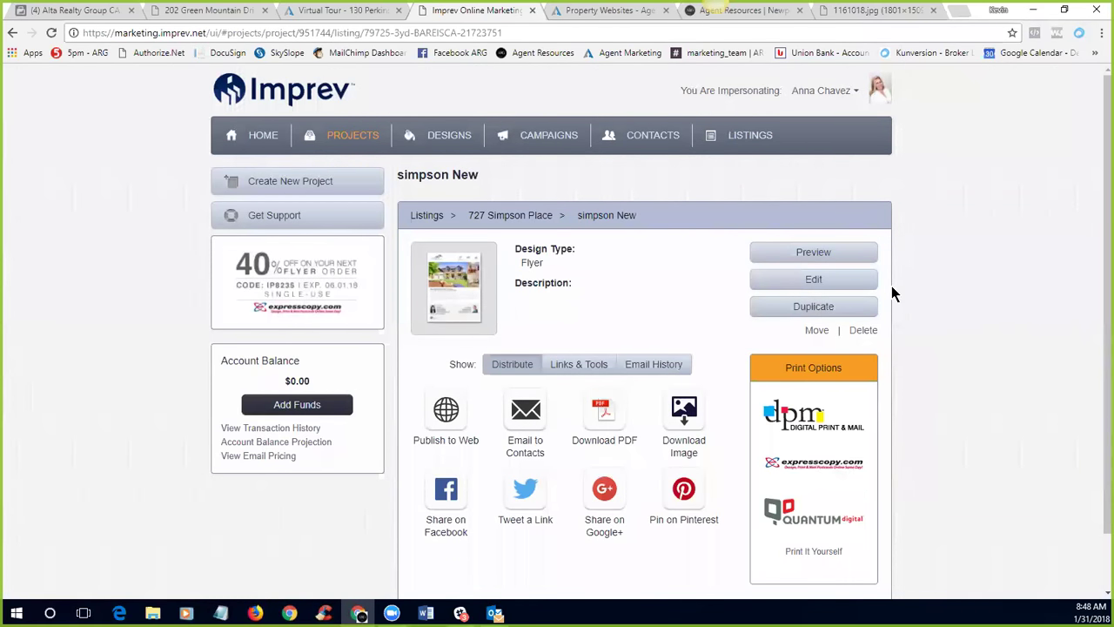
Step: Edit 'simpson New', stepping through the Photos and Text steps to the Agent step
click(814, 278)
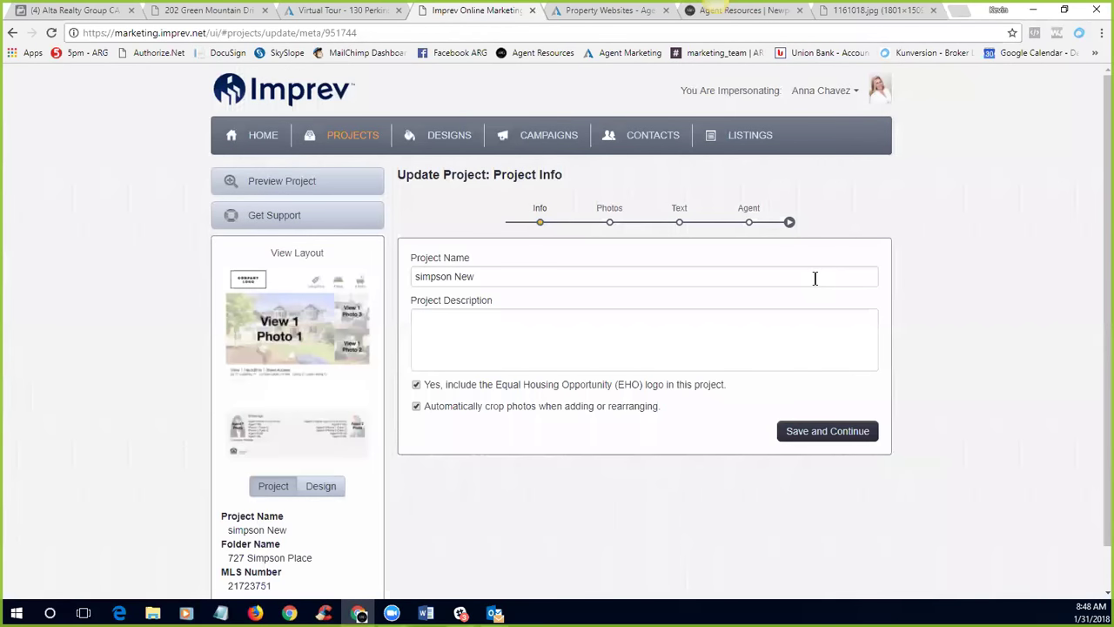
click(444, 320)
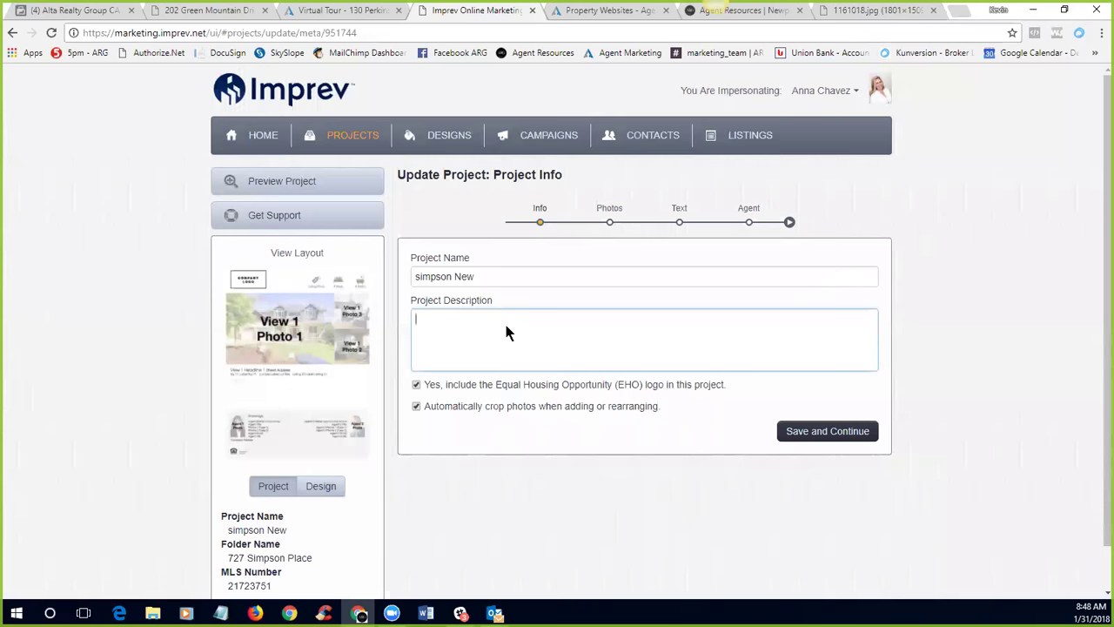
click(610, 223)
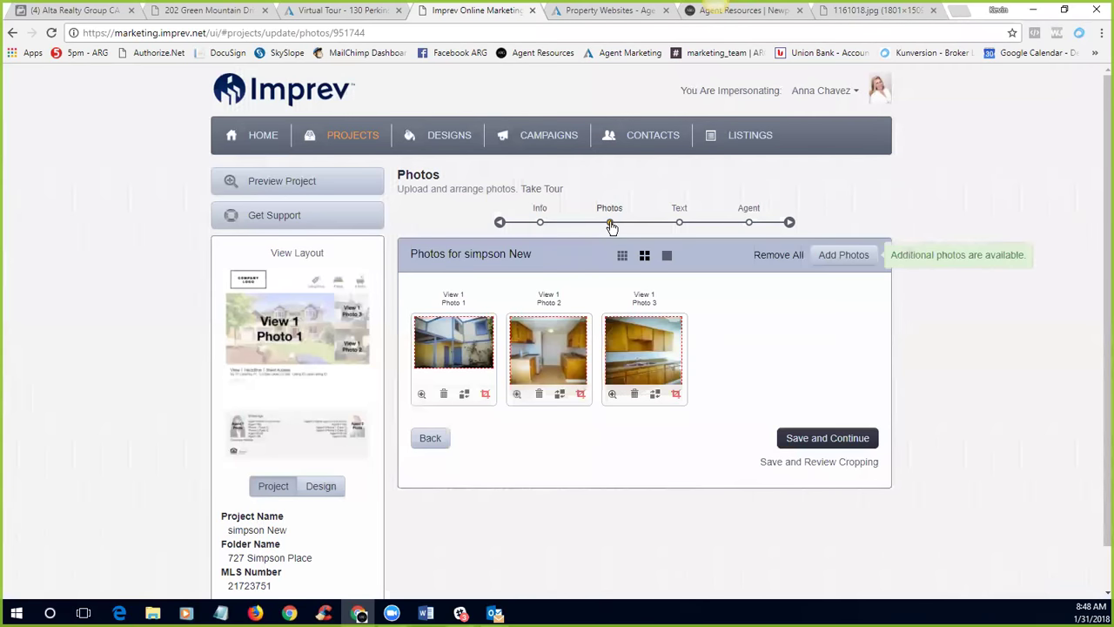
click(679, 222)
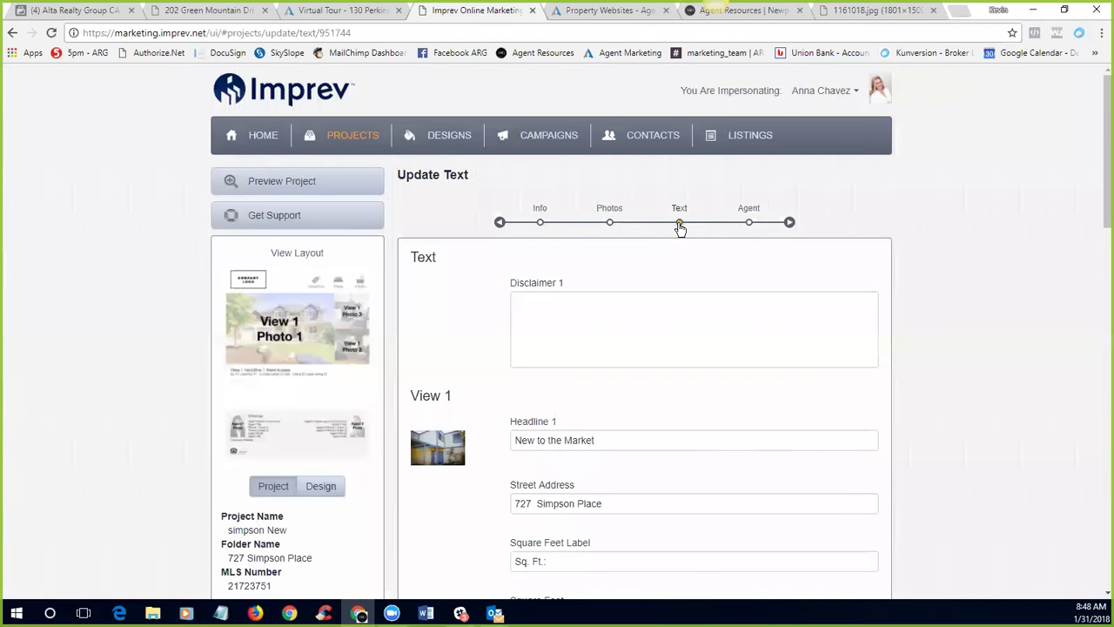
click(748, 223)
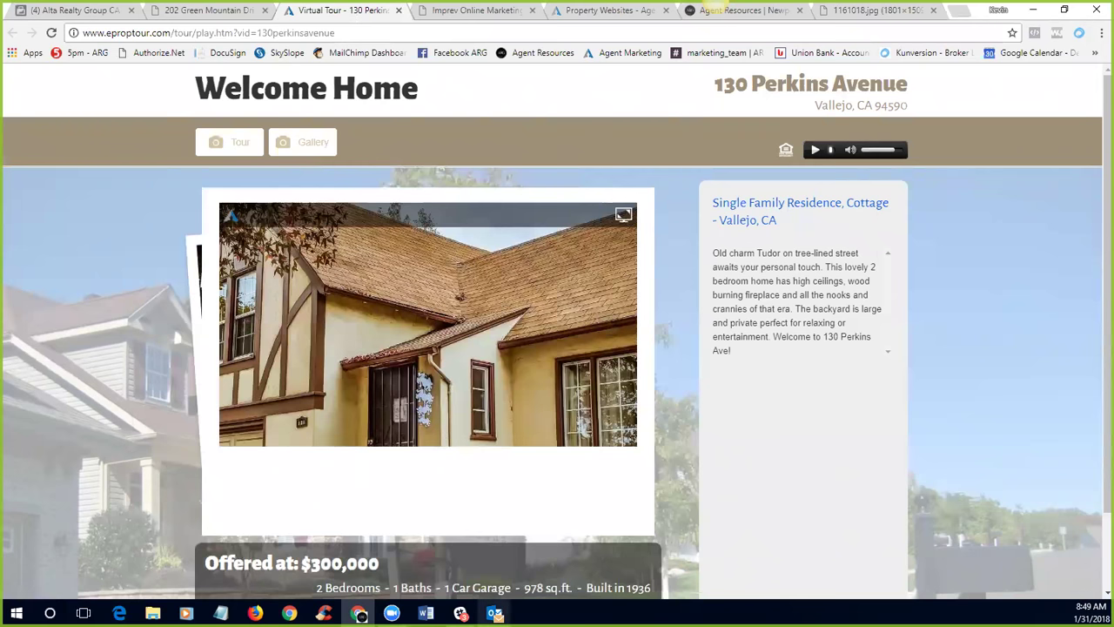
mouse_move(494, 613)
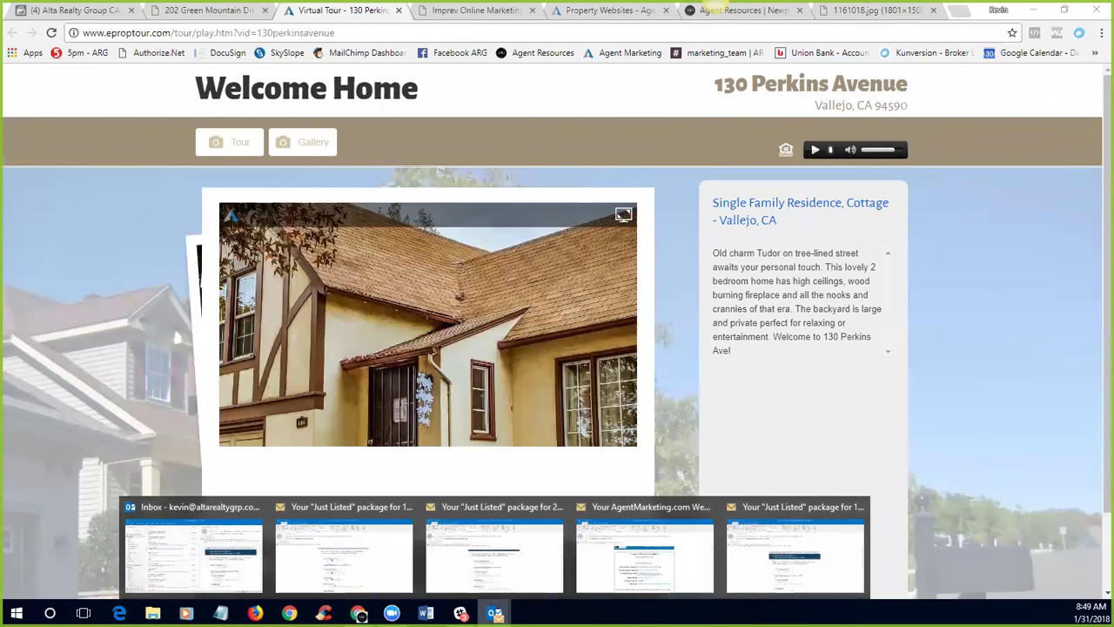
click(642, 548)
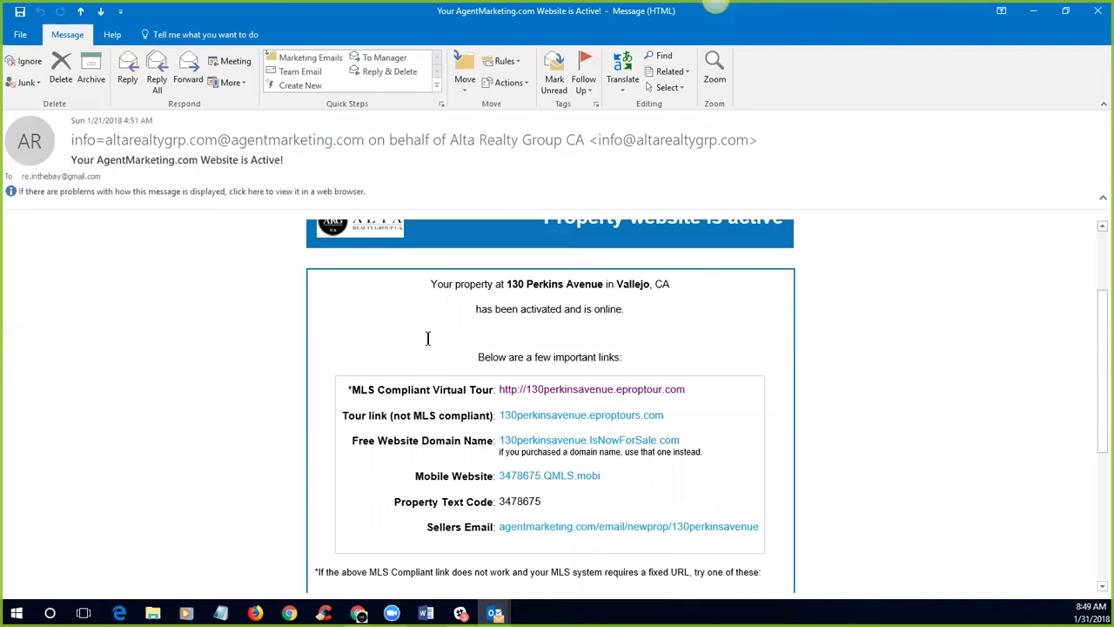
scroll(427, 338, up, 3)
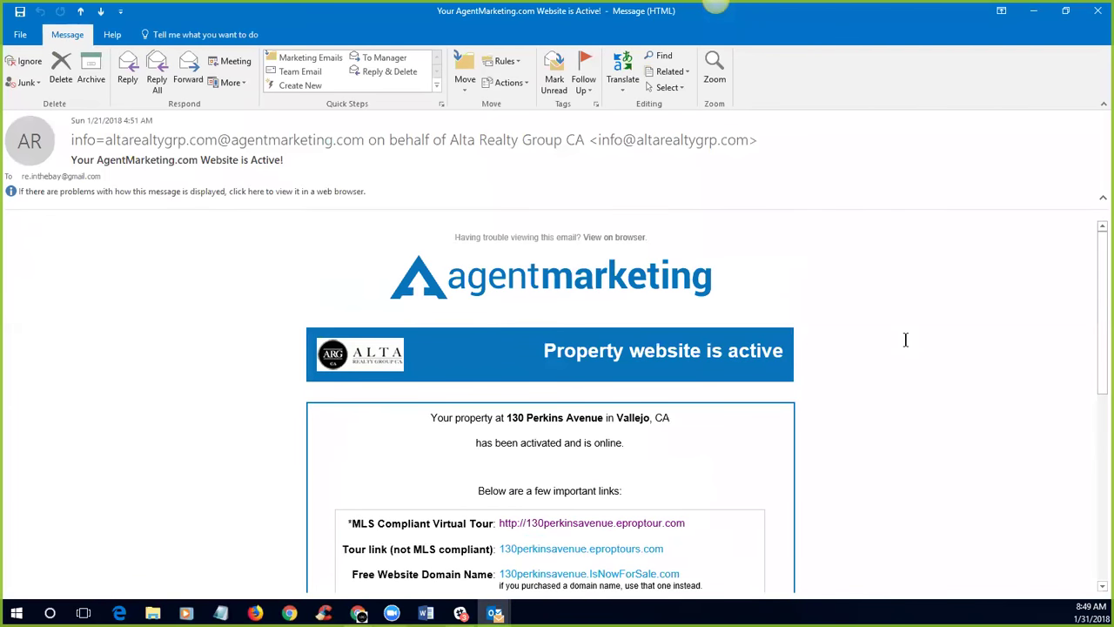
scroll(905, 339, down, 1)
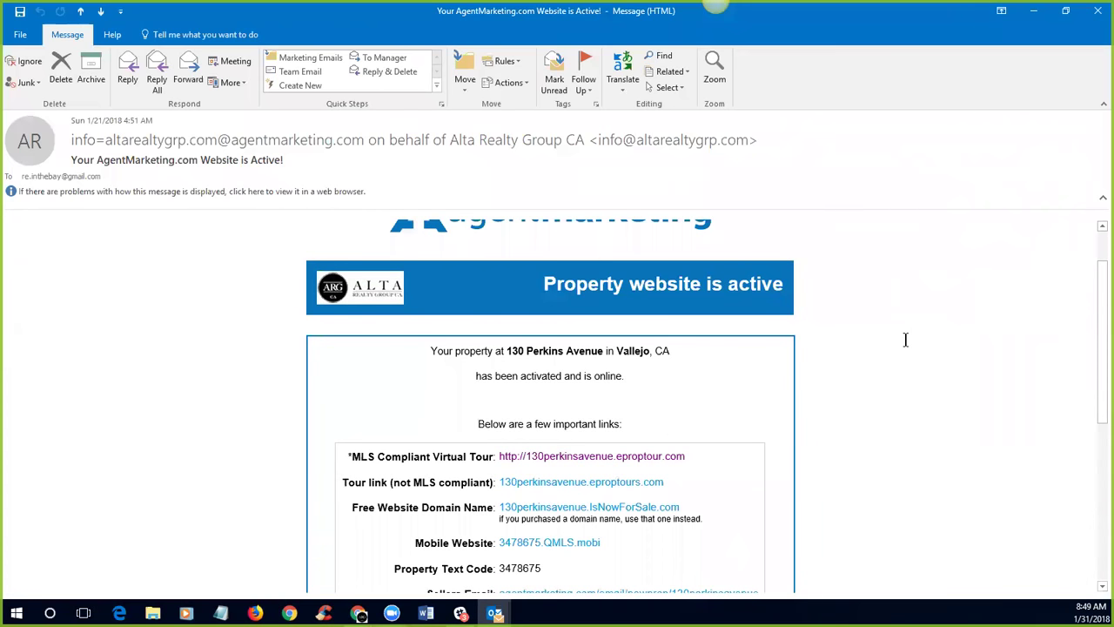
scroll(902, 341, down, 1)
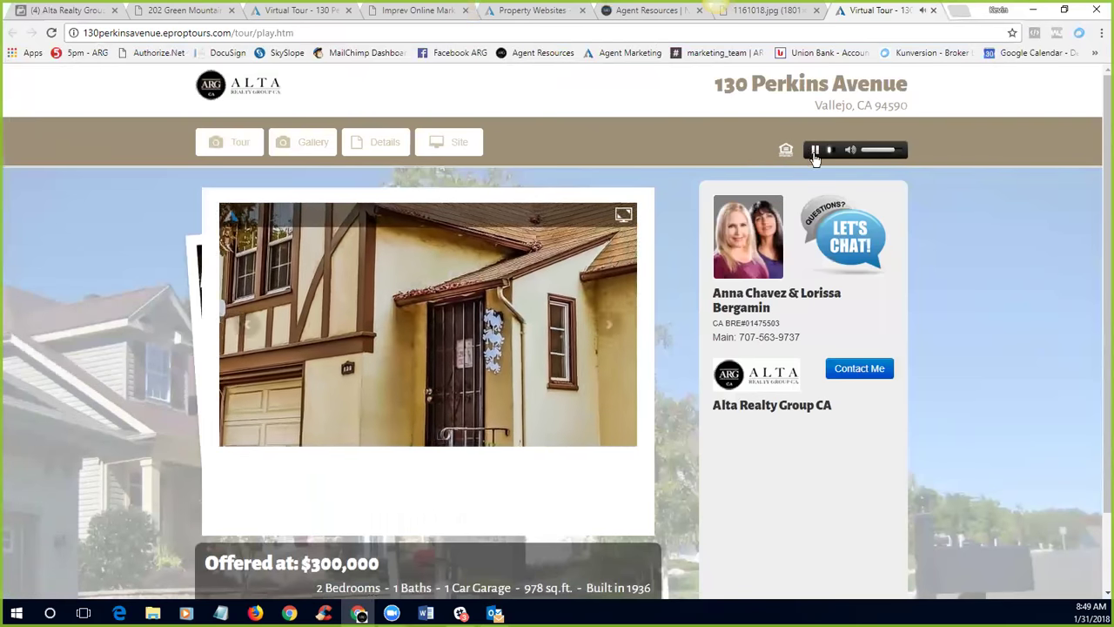
Step: Pause the 130 Perkins Avenue tour audio, open its Gallery, then return to Property Websites
click(815, 150)
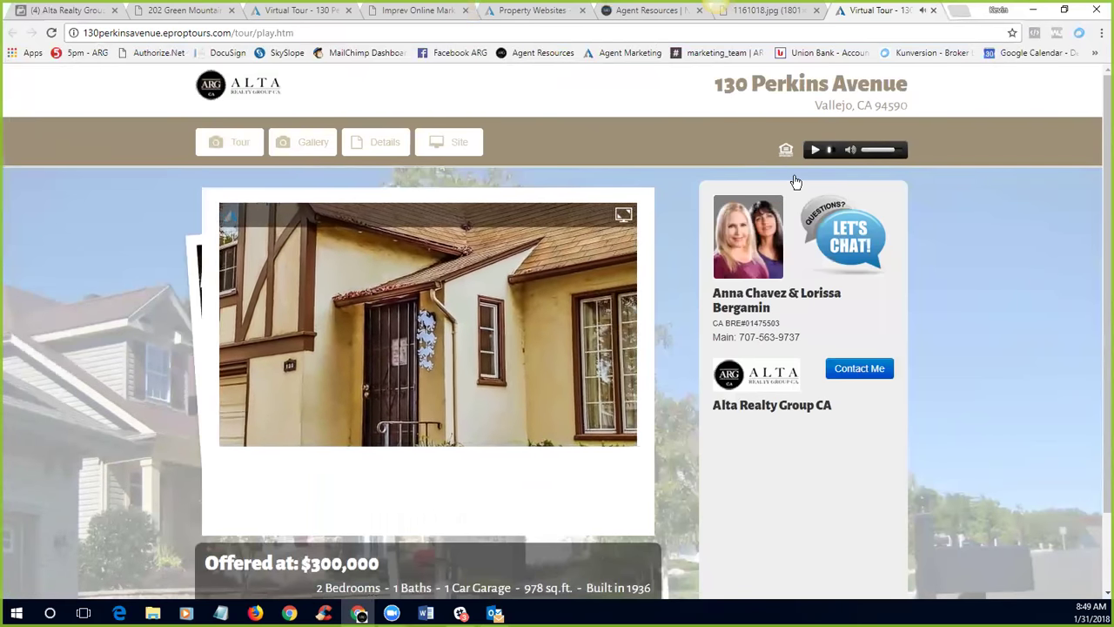
scroll(795, 181, down, 1)
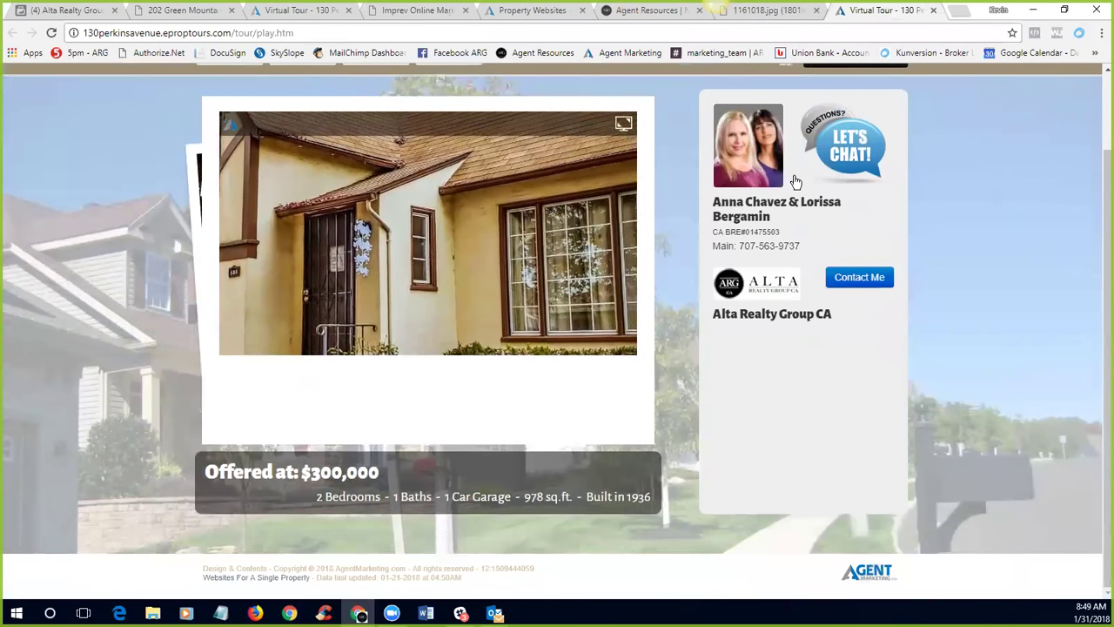
scroll(796, 181, up, 1)
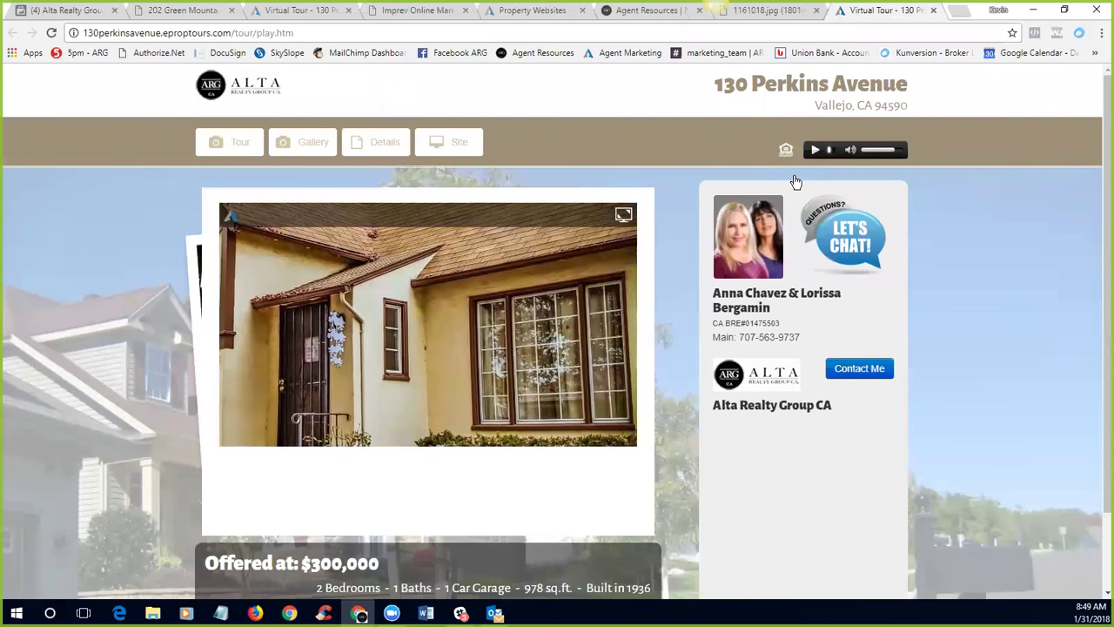
click(307, 144)
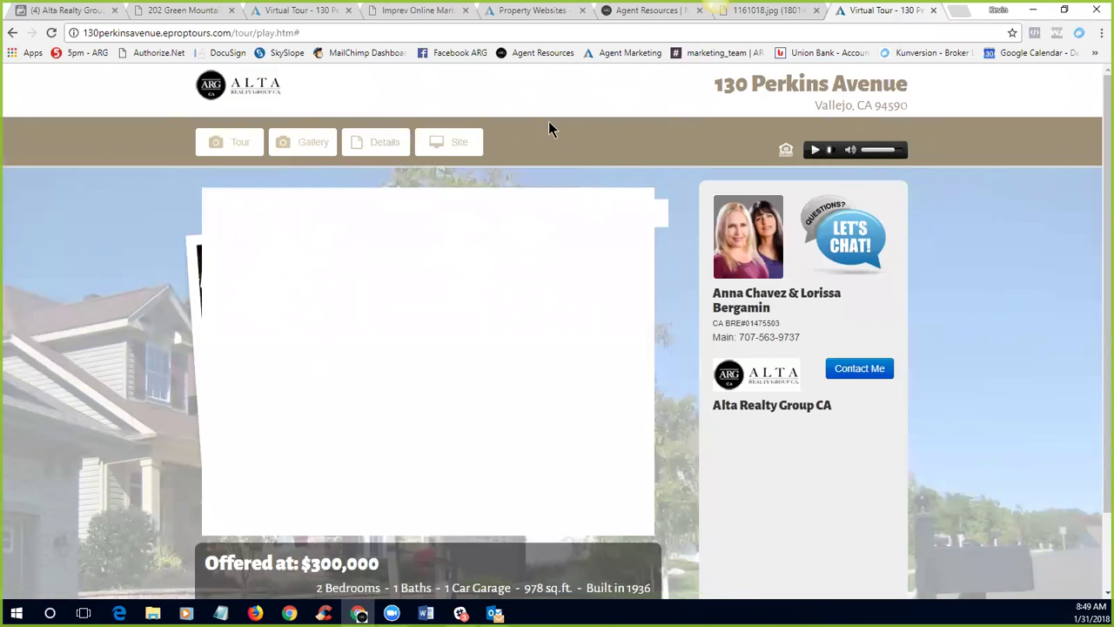
click(524, 11)
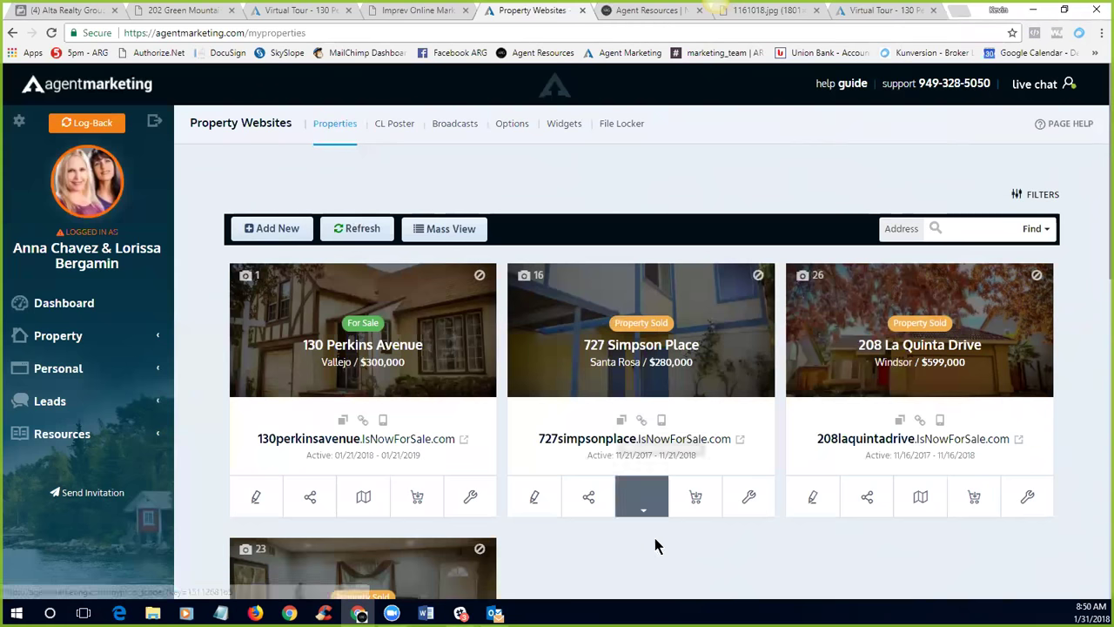
Step: Scroll the Property Websites grid to find the 208 La Quinta Drive card
scroll(653, 522, down, 3)
scroll(653, 516, up, 2)
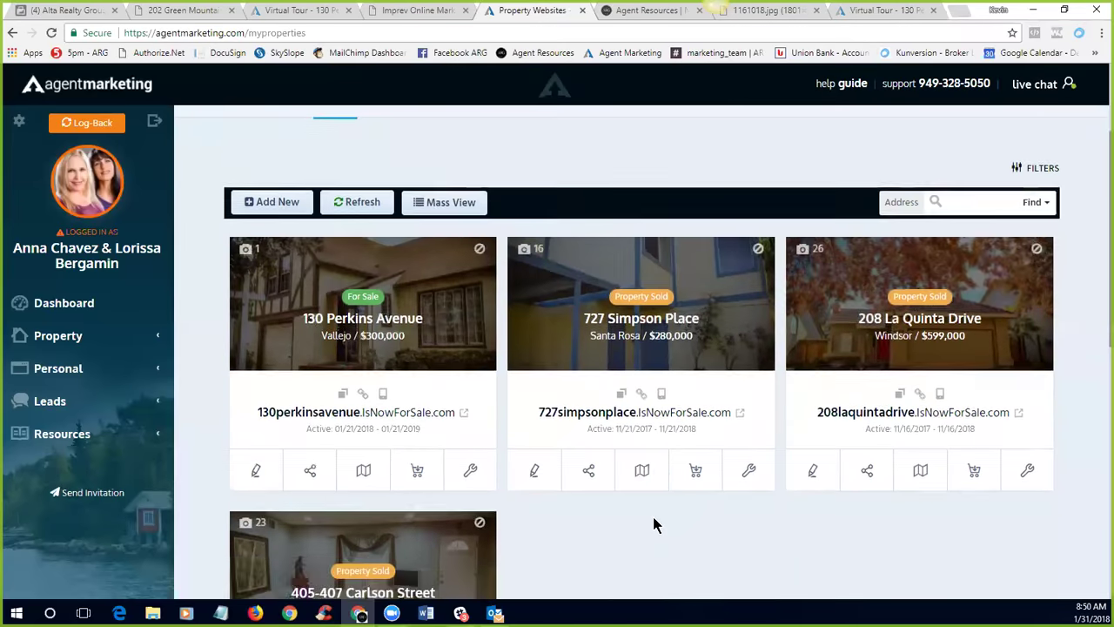
scroll(653, 516, up, 1)
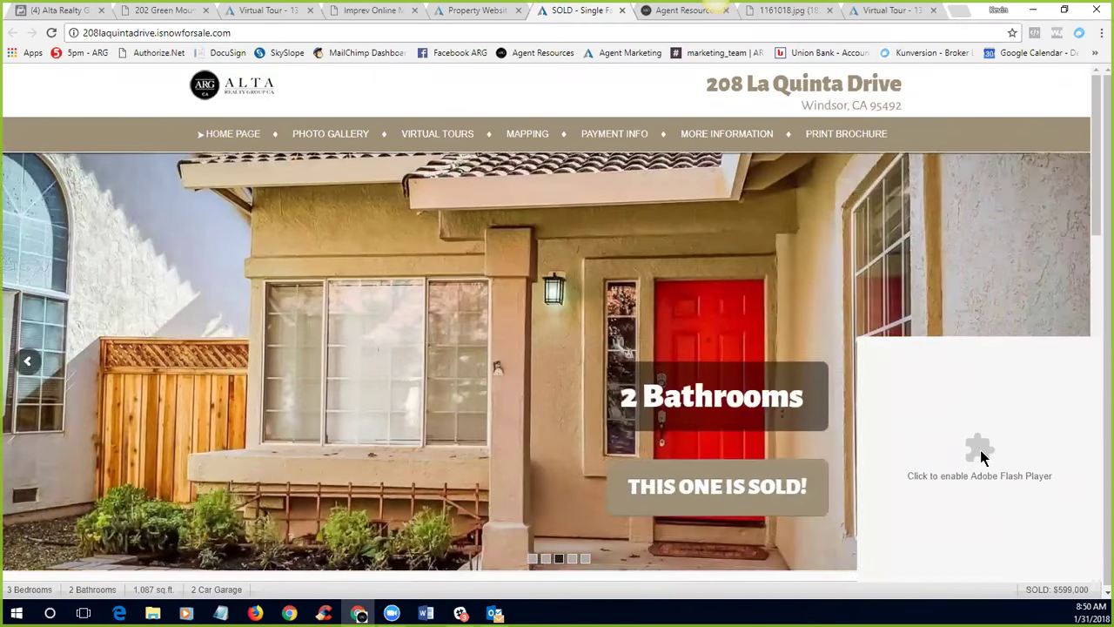
Step: Allow Flash so the 208 La Quinta Drive spokesperson video plays, then close that site
click(985, 511)
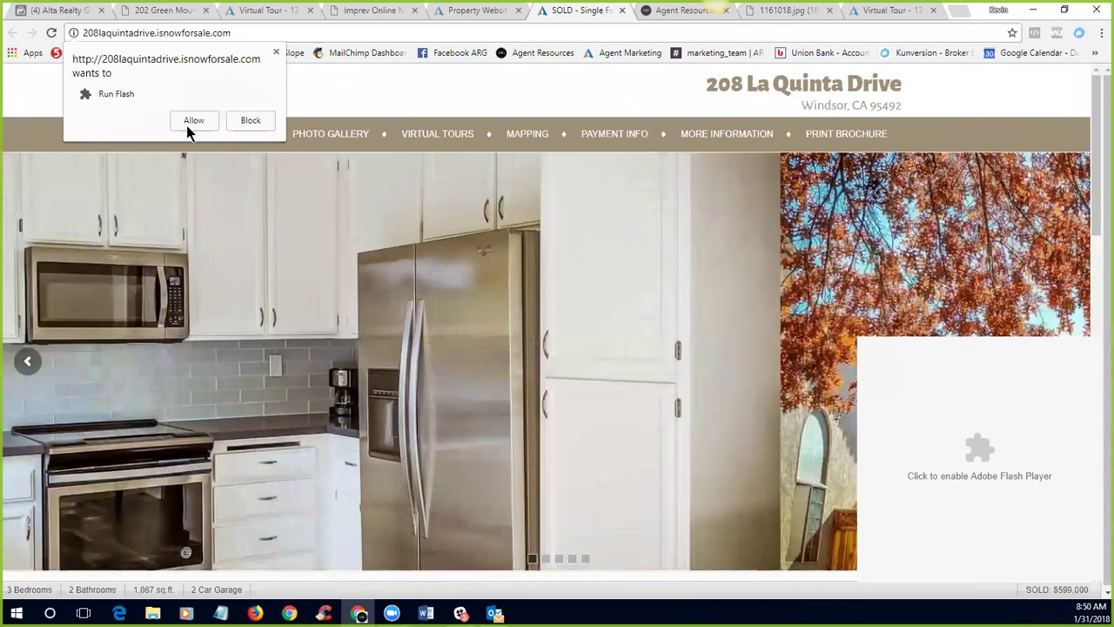
click(188, 124)
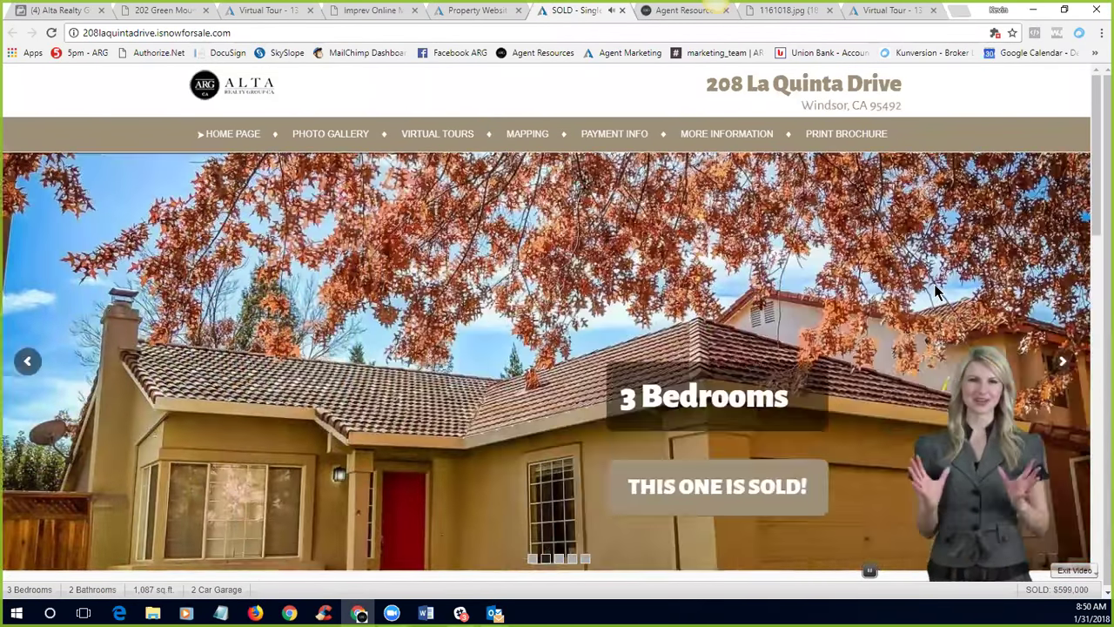
key(ctrl+w)
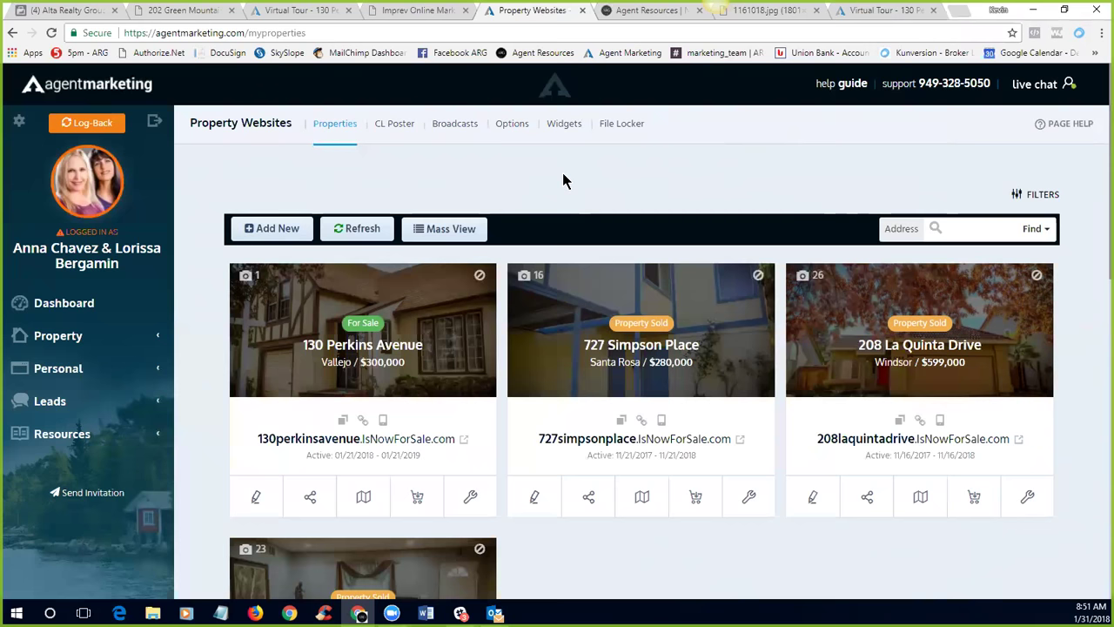
Step: Start a new property website and advance the Quick Add form to its Location step
click(273, 229)
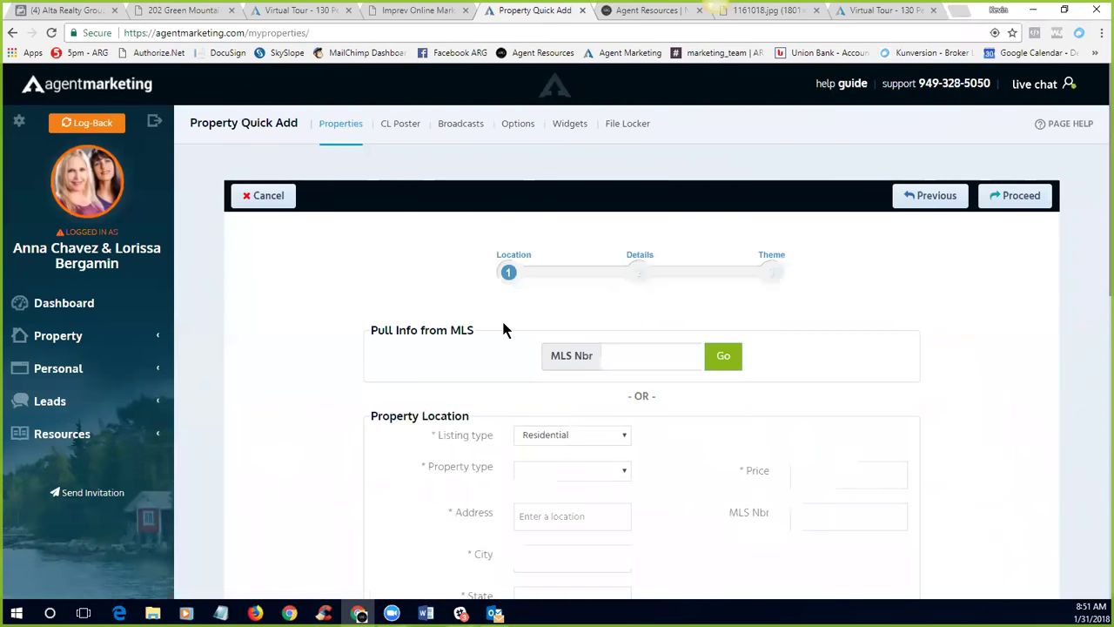
scroll(972, 321, down, 3)
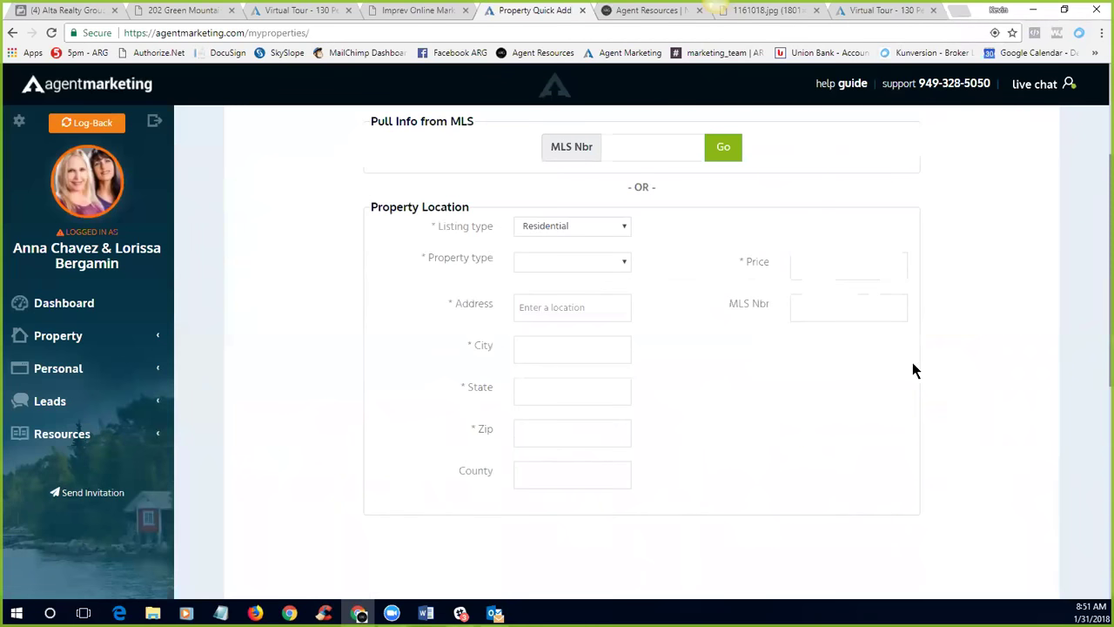
scroll(1006, 309, up, 3)
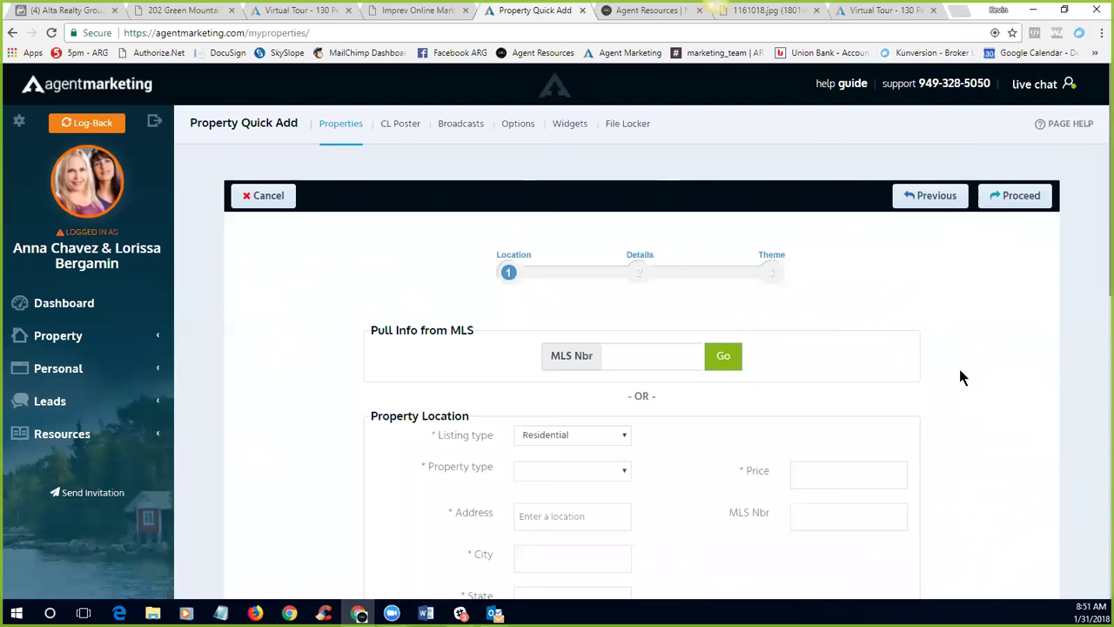
click(1017, 197)
Step: Scroll through the empty Property Quick Add location fields and the Imprev Designs catalog
scroll(973, 360, down, 2)
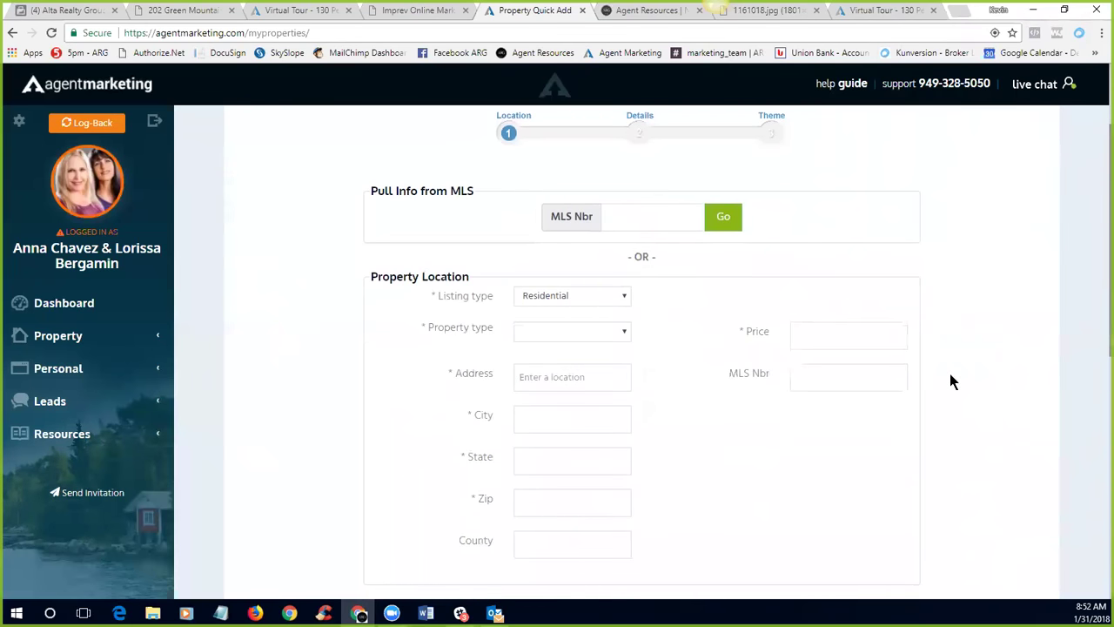
scroll(289, 349, up, 2)
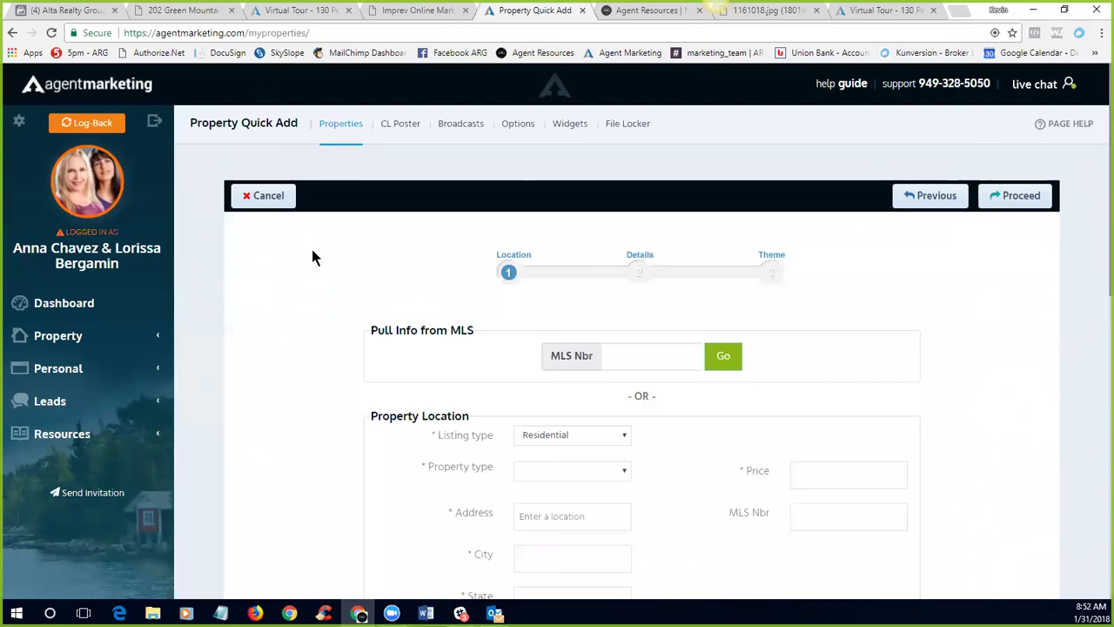
click(418, 10)
scroll(967, 344, down, 3)
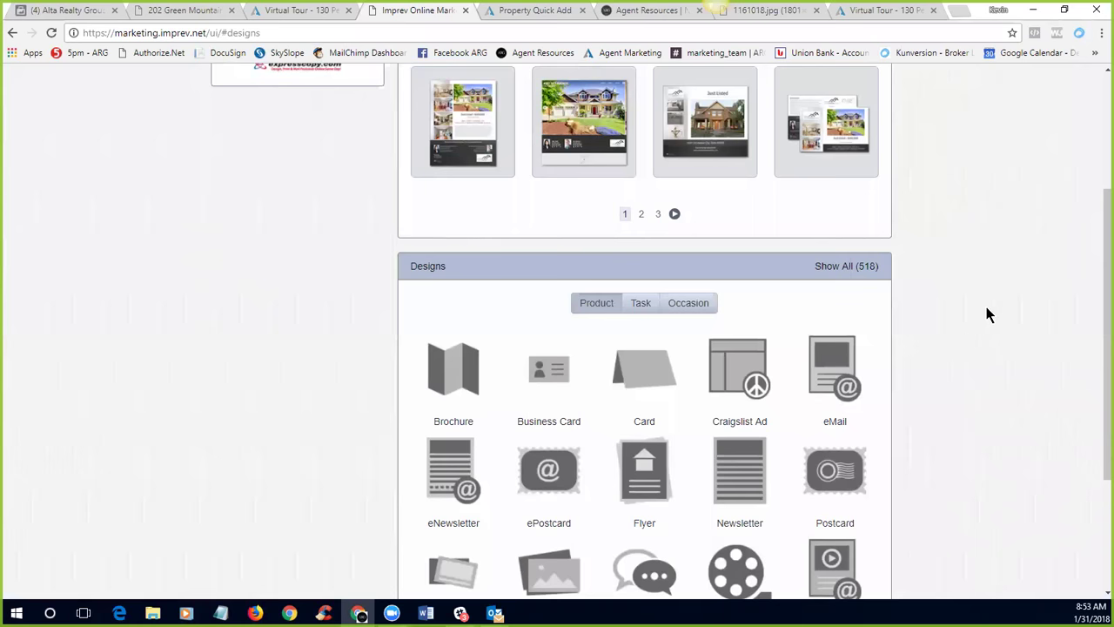
scroll(988, 308, up, 3)
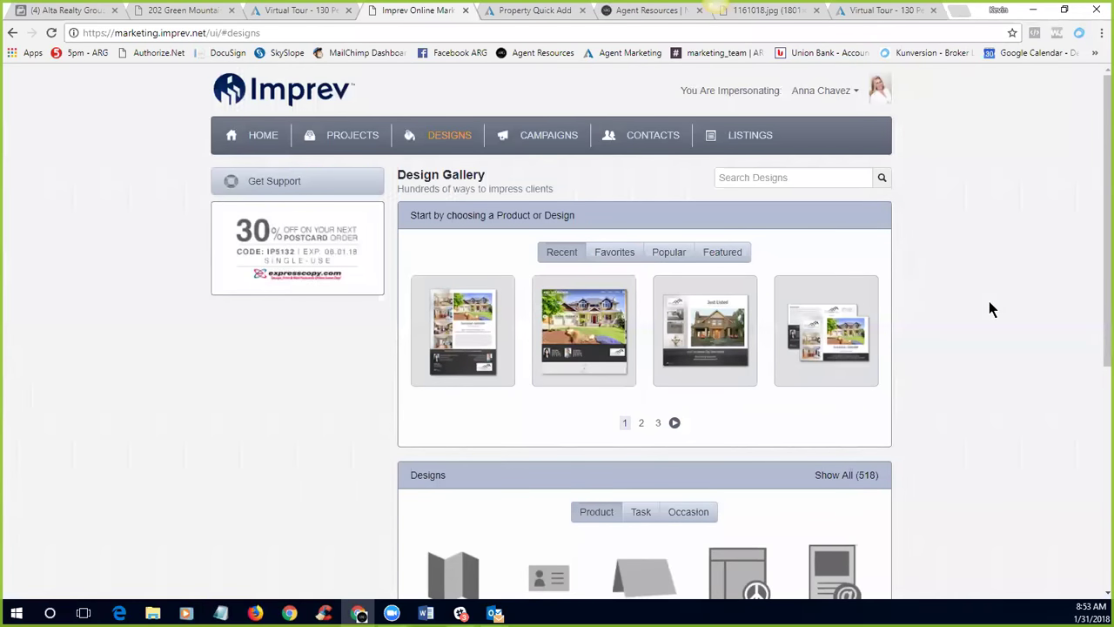